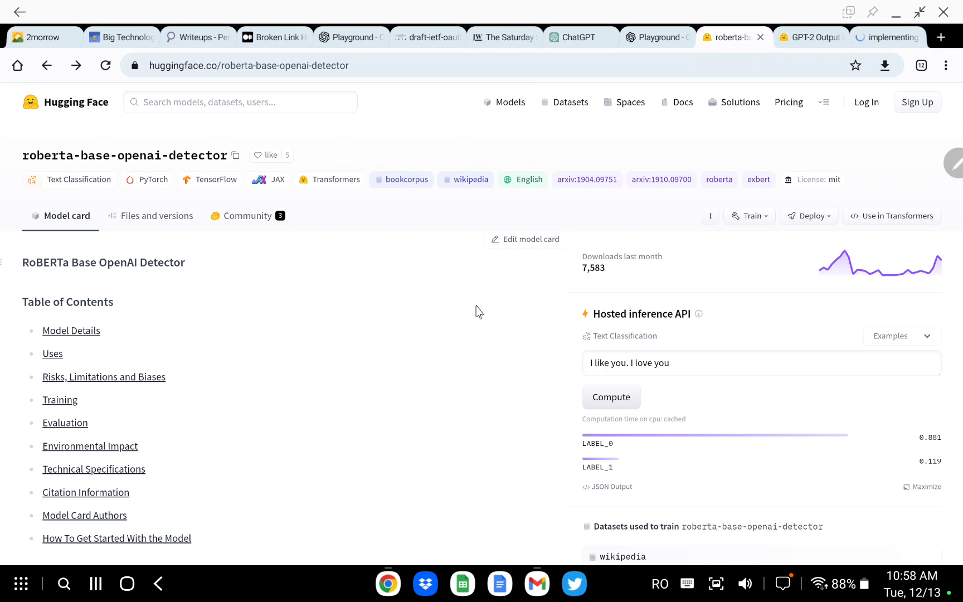
Step: Scroll through the roberta-base-openai-detector model card to its Model Details section
scroll(477, 312, "down", 5)
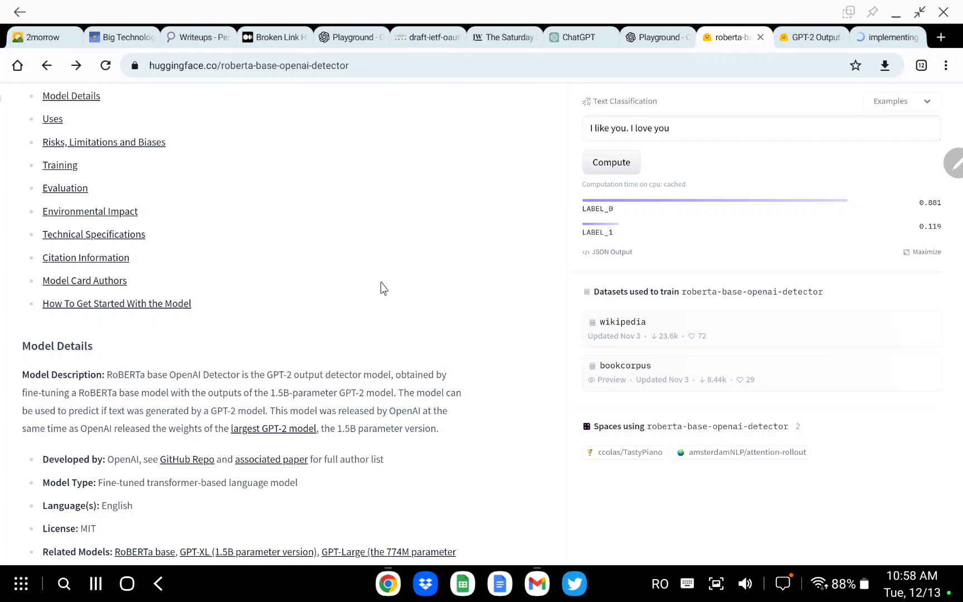
scroll(311, 257, "up", 4)
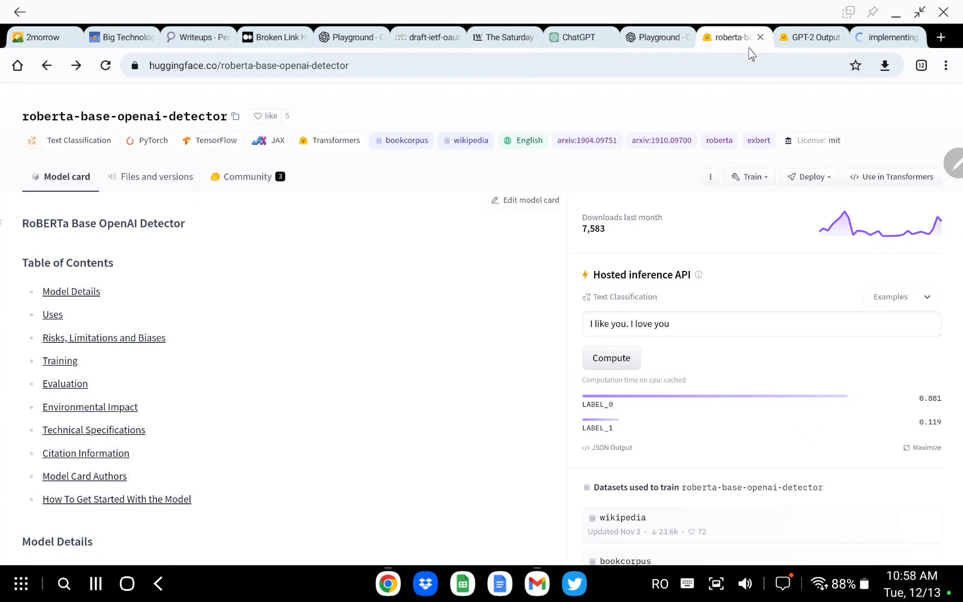
scroll(142, 343, "down", 2)
scroll(156, 334, "up", 3)
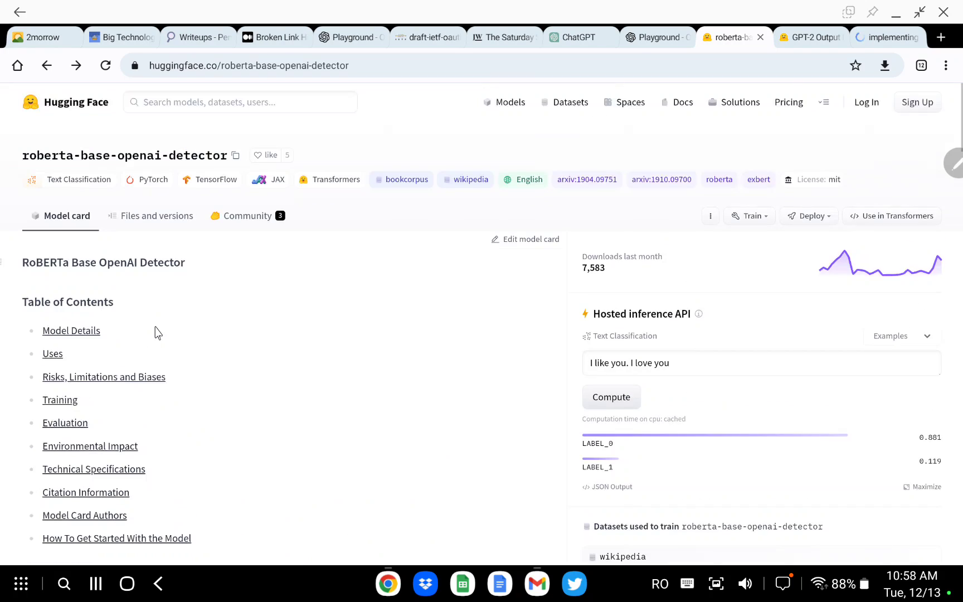
scroll(159, 331, "down", 8)
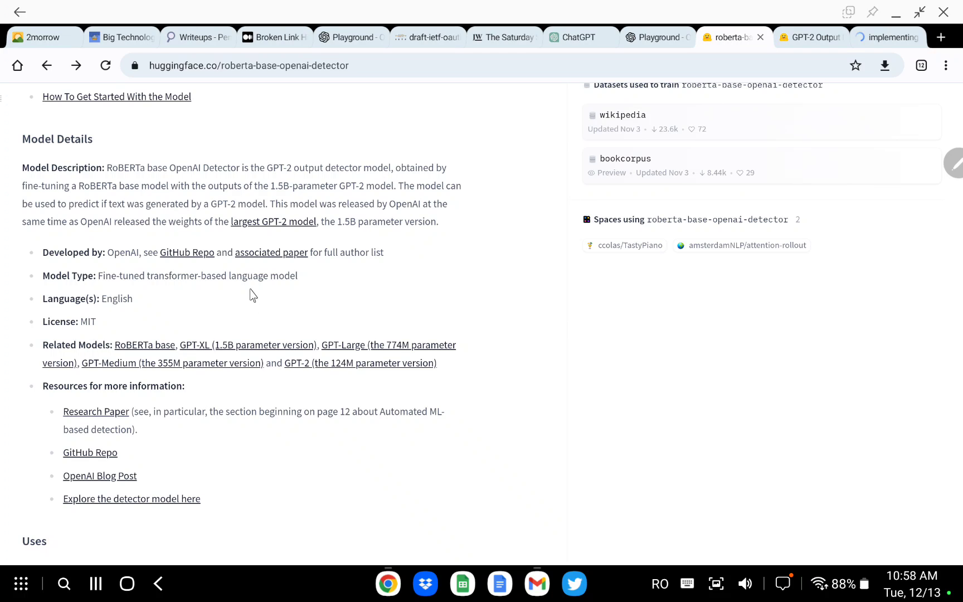
scroll(290, 231, "up", 5)
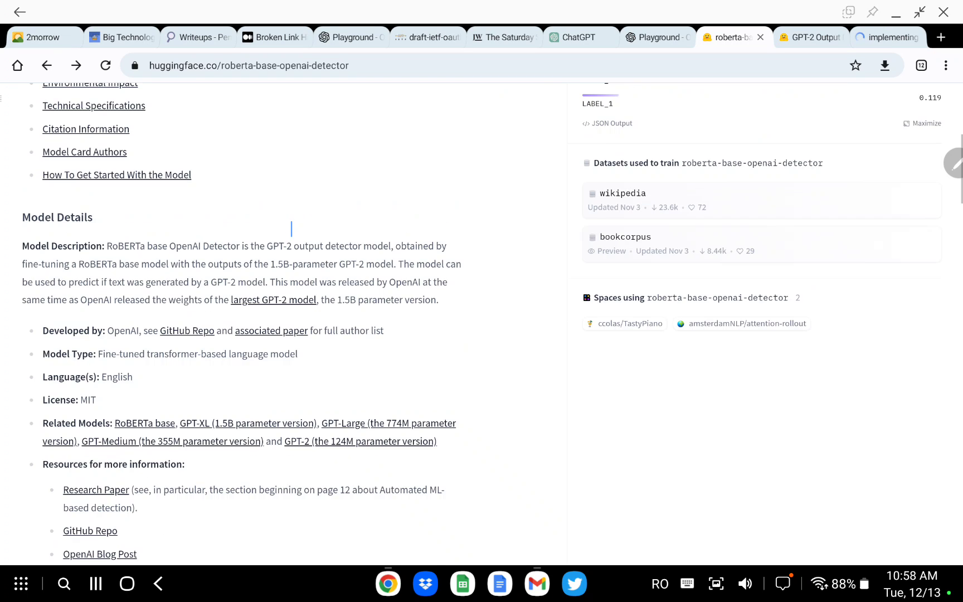
scroll(288, 230, "up", 3)
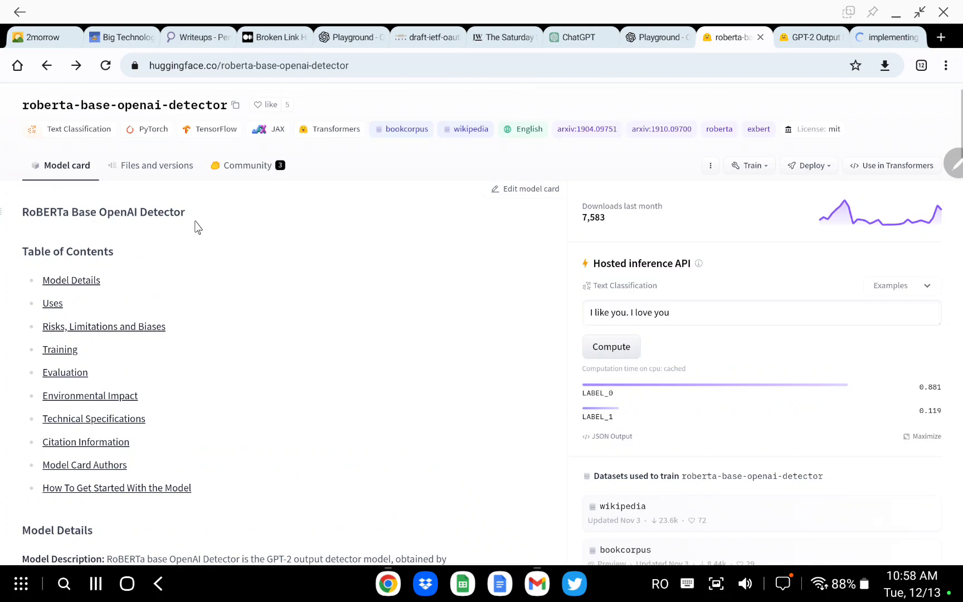
scroll(198, 225, "down", 10)
scroll(198, 225, "down", 8)
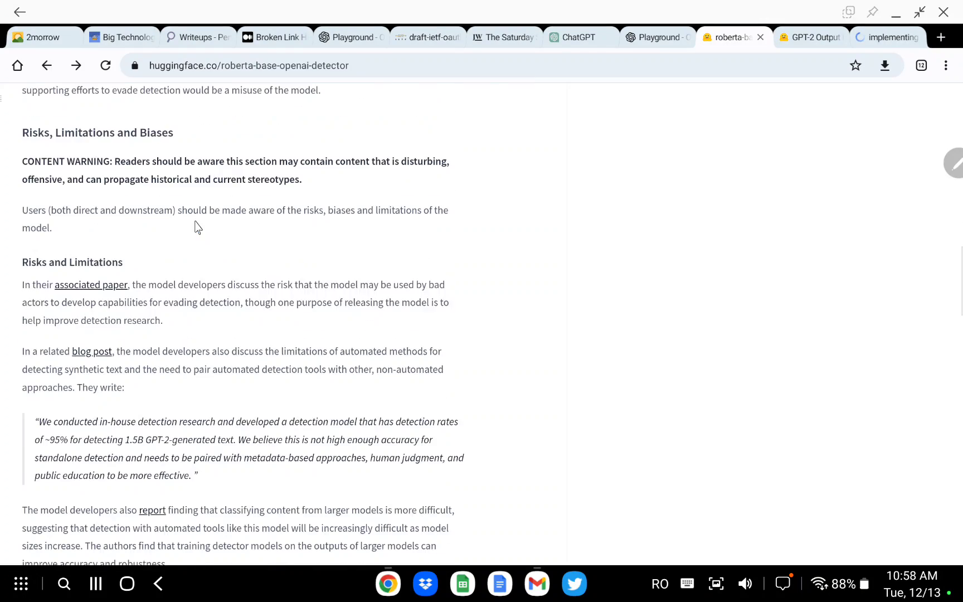
scroll(198, 224, "down", 5)
scroll(199, 224, "up", 15)
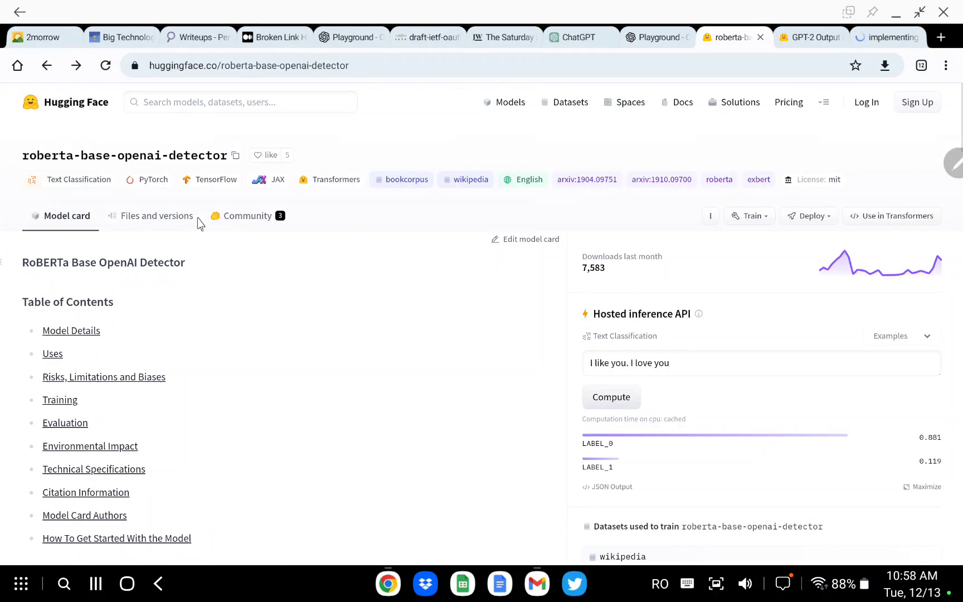
scroll(202, 225, "down", 7)
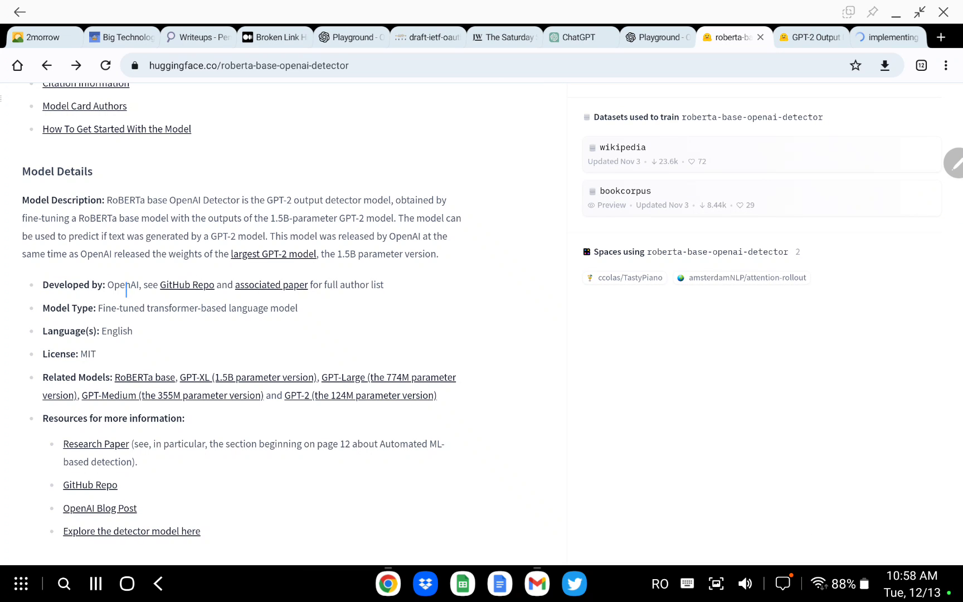
Step: Visit the detector's GitHub repo, the RoBERTa base page and its fairseq repository, then return to the card
left_click(199, 285)
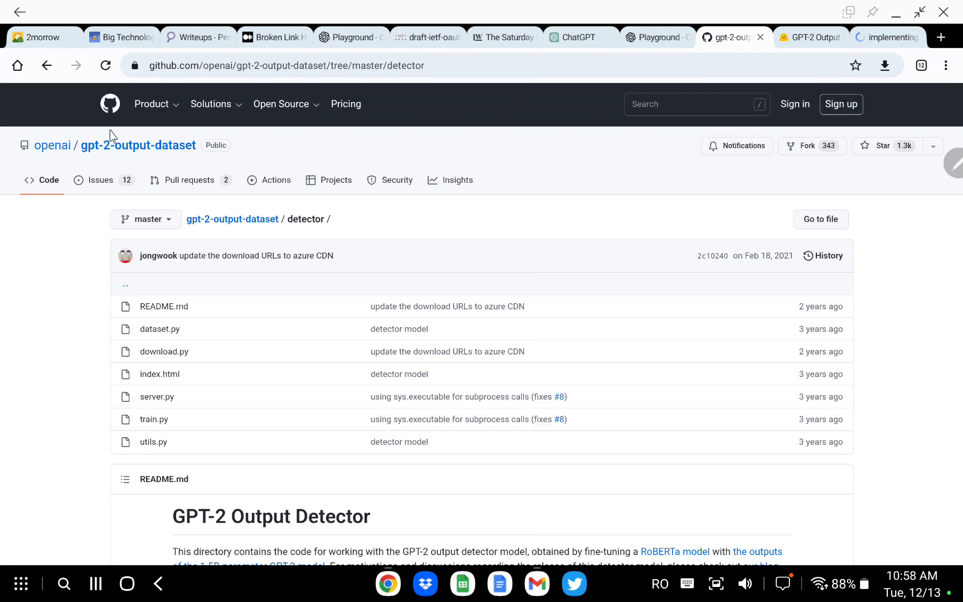
left_click(47, 66)
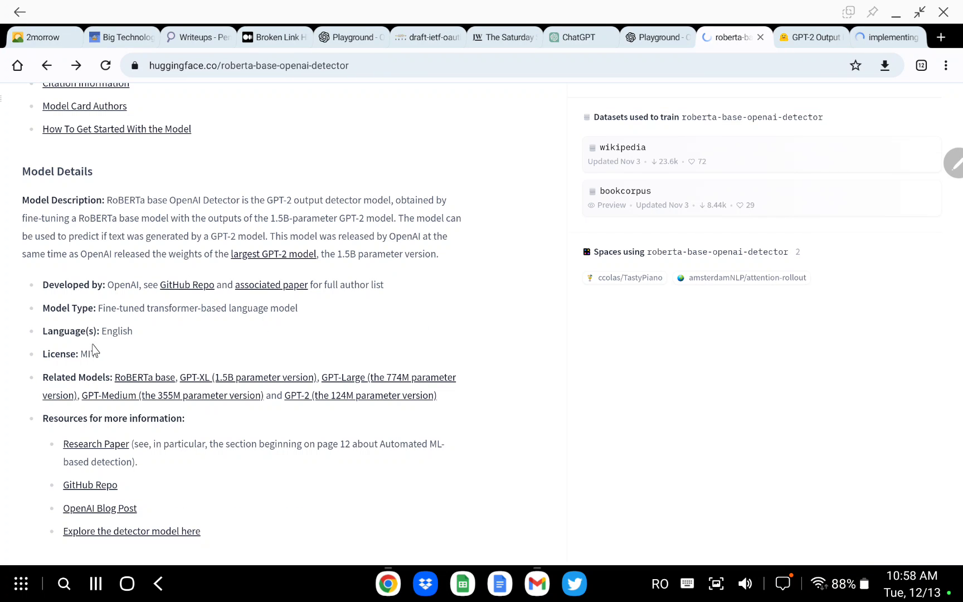
left_click(162, 383)
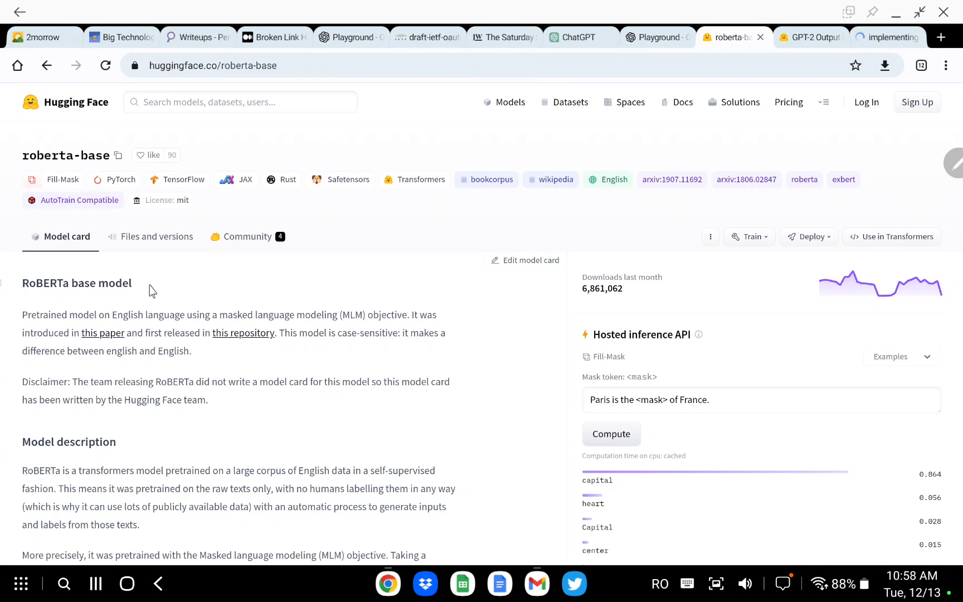
left_click(244, 334)
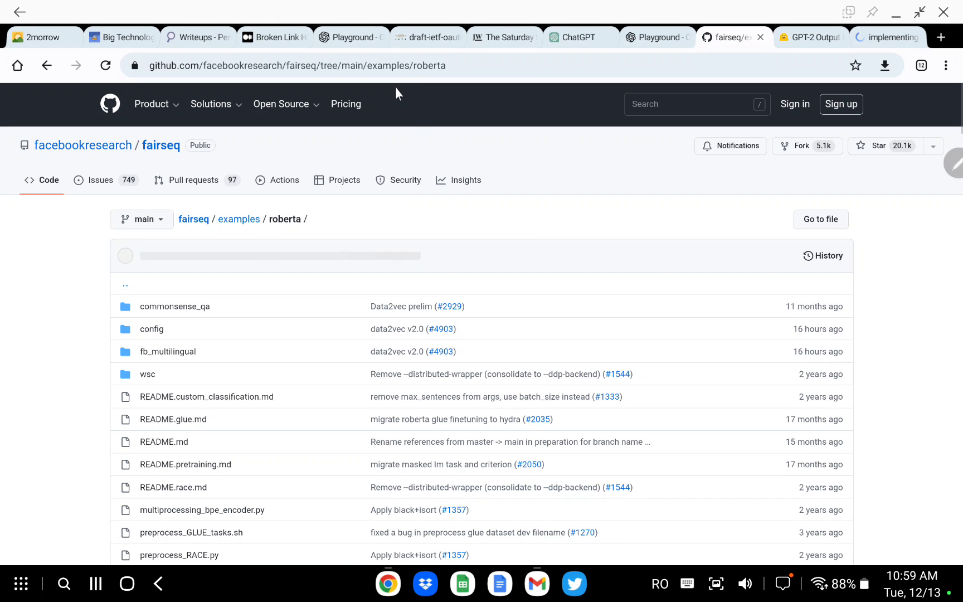
left_click(47, 65)
left_click(47, 66)
Step: Highlight the GPT-2 mentions in the model card's description
scroll(198, 266, "up", 8)
scroll(196, 265, "down", 6)
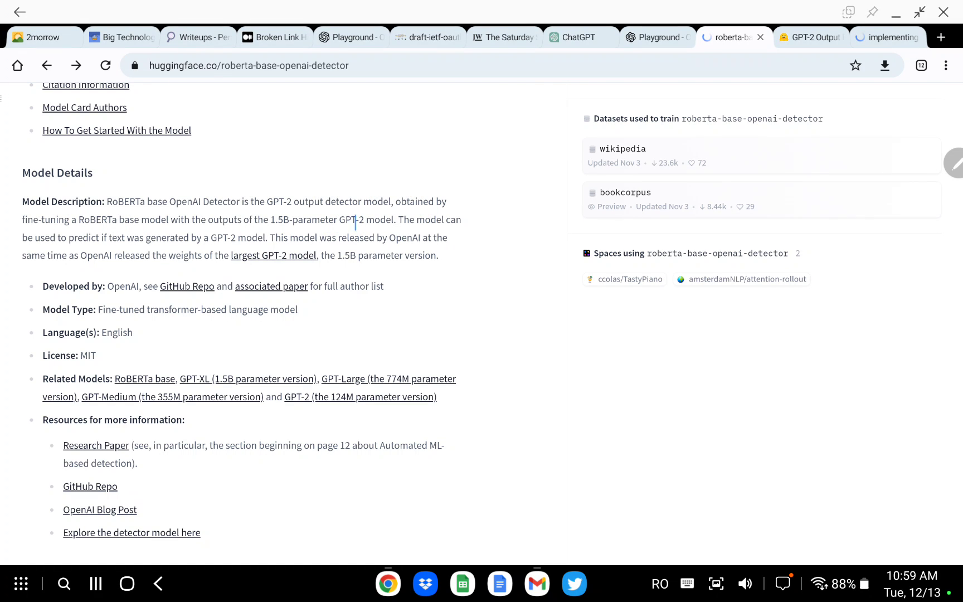
left_click_drag(345, 220, 370, 223)
left_click_drag(267, 205, 301, 207)
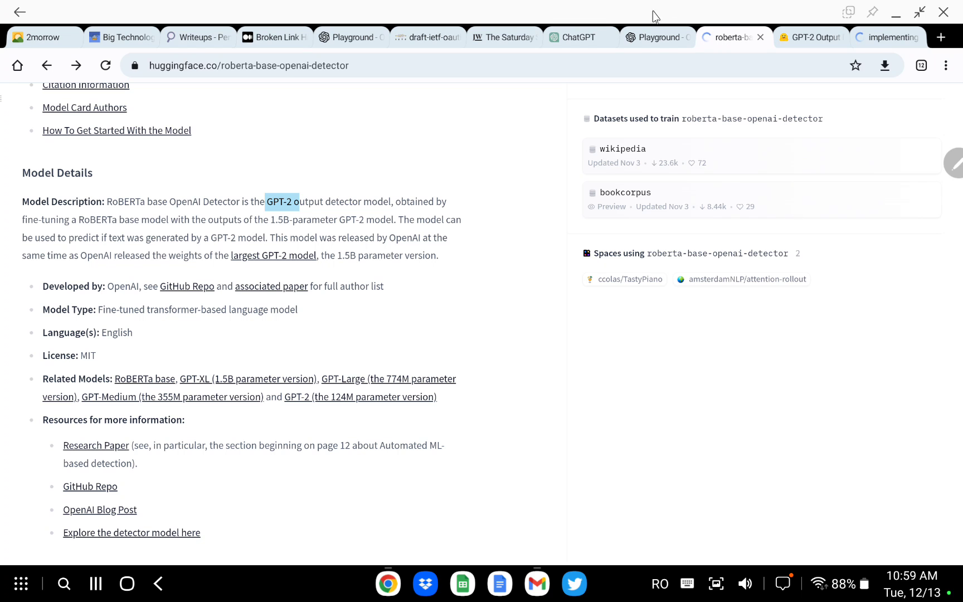
Step: Look over the OpenAI Playground's generated encryption answer alongside the other open tabs
left_click(673, 35)
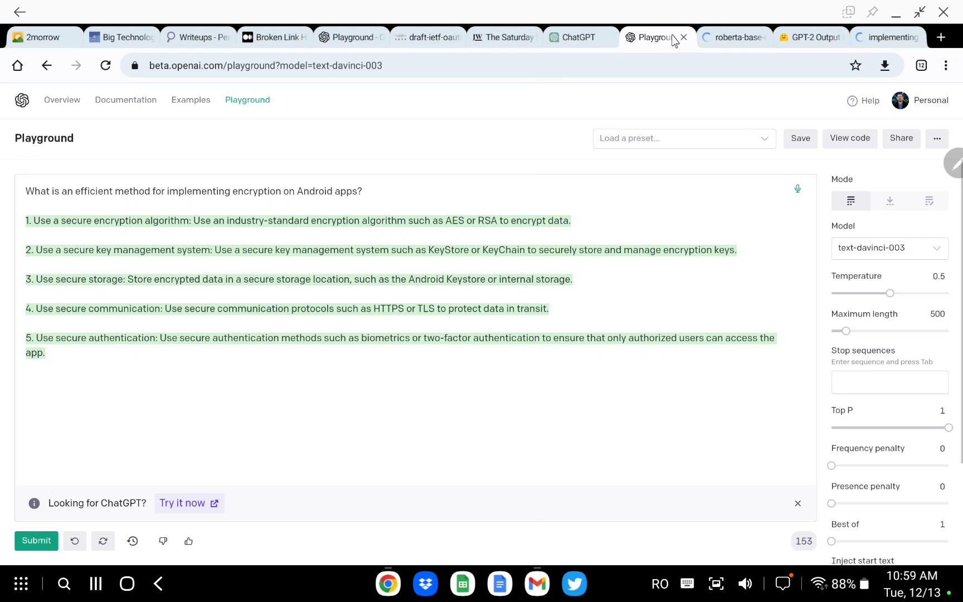
left_click(729, 39)
left_click(570, 37)
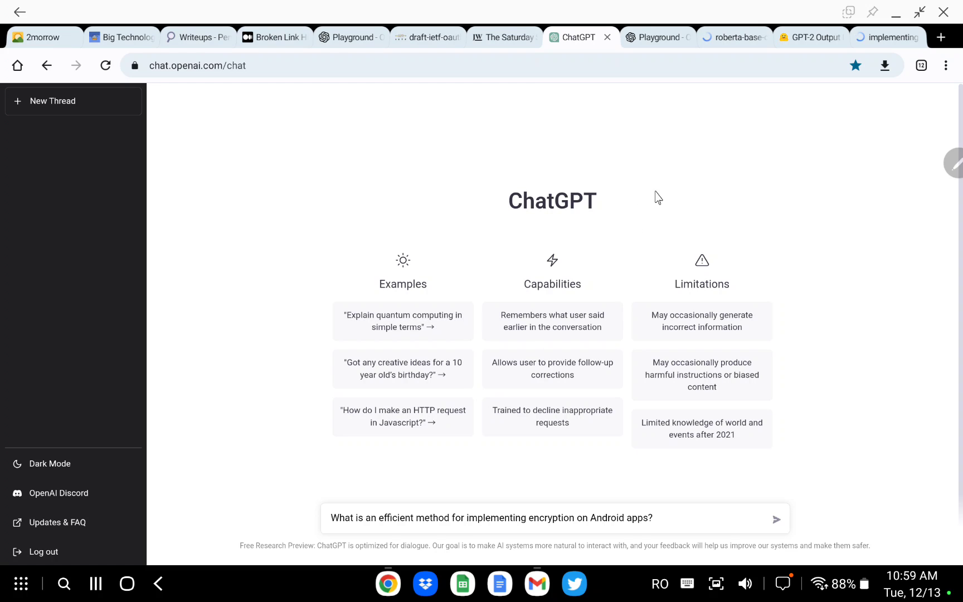
left_click(650, 40)
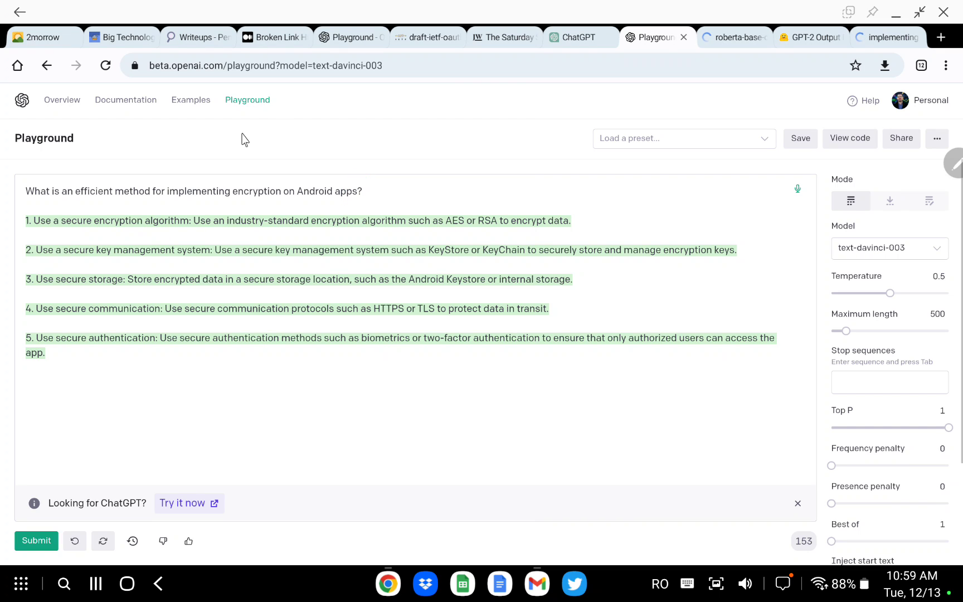
left_click(142, 281)
Step: Send the Android encryption question to ChatGPT and return to the roberta detector card
left_click(589, 39)
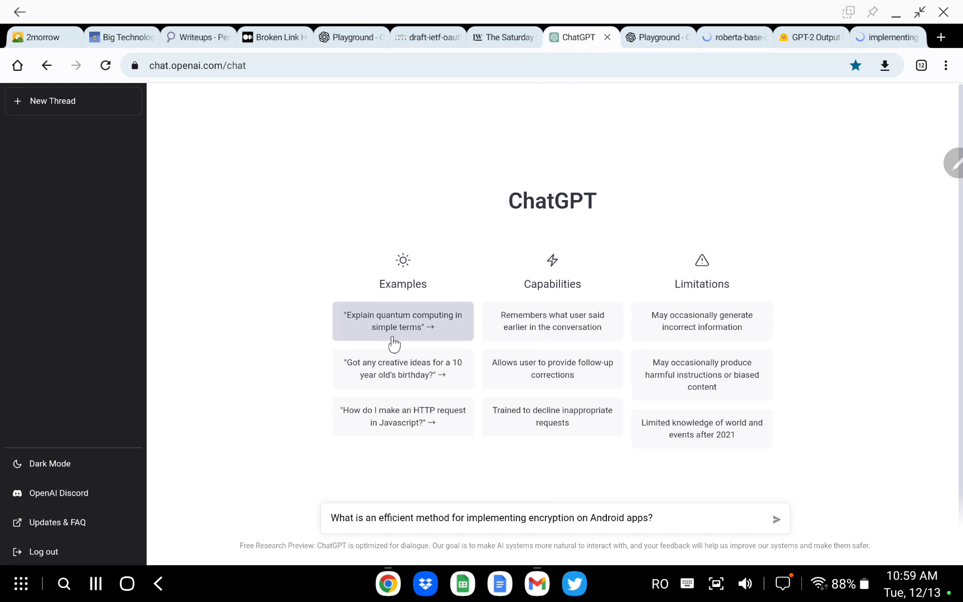
left_click(776, 520)
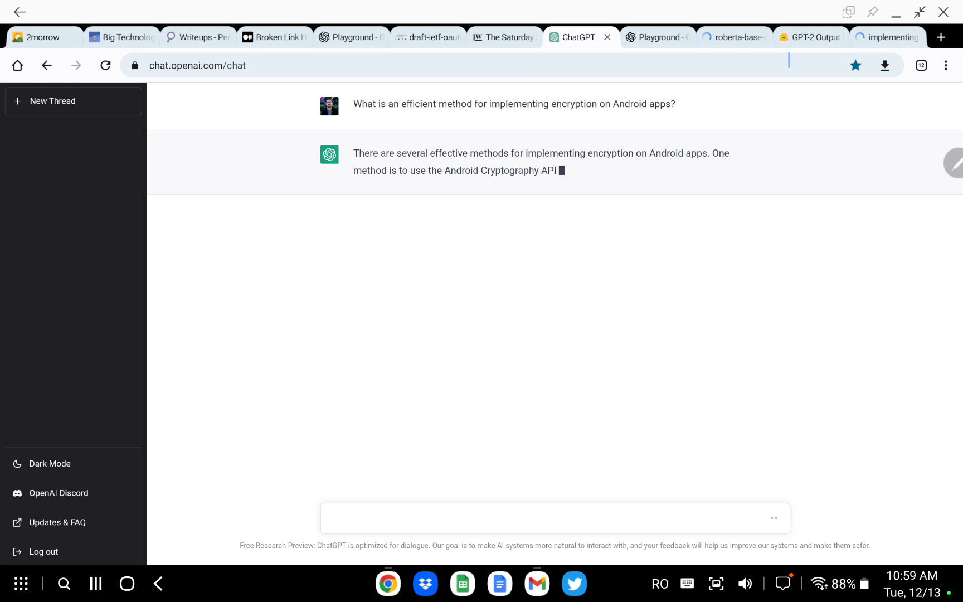
left_click(738, 38)
scroll(563, 400, "up", 6)
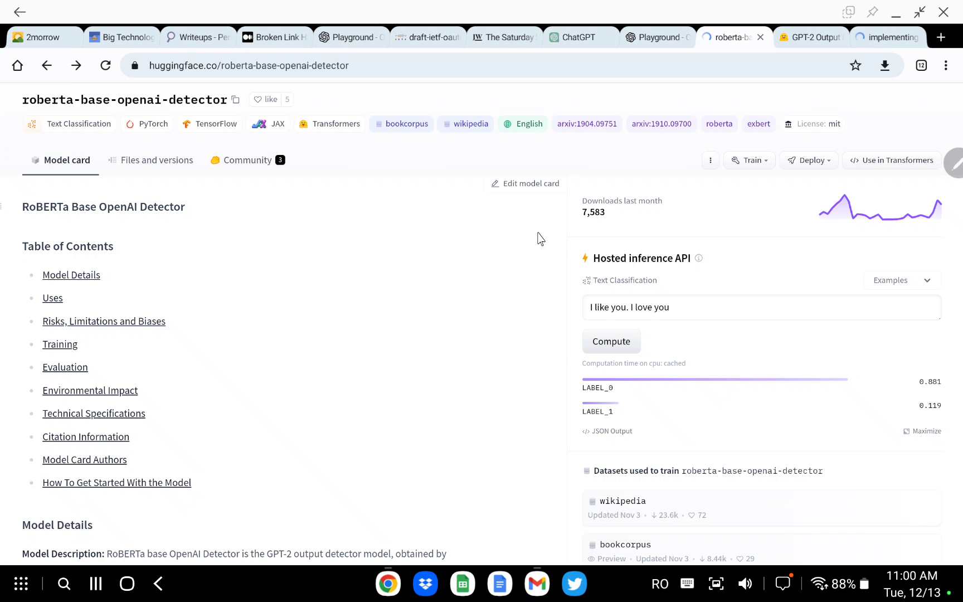
Step: Check the empty GPT-2 Output Detector Demo against the roberta card, then show ChatGPT's encryption answer
left_click(811, 39)
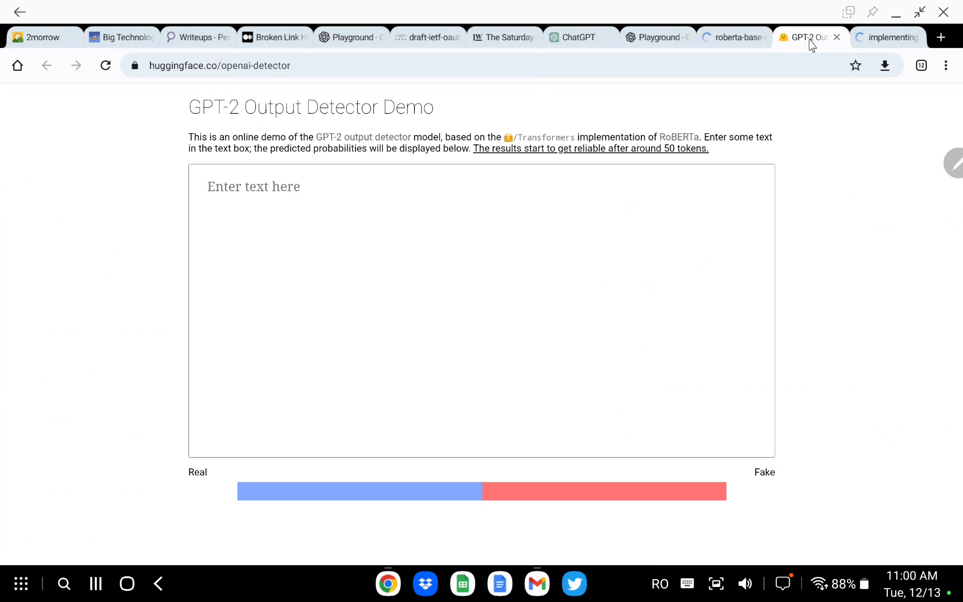
left_click(722, 37)
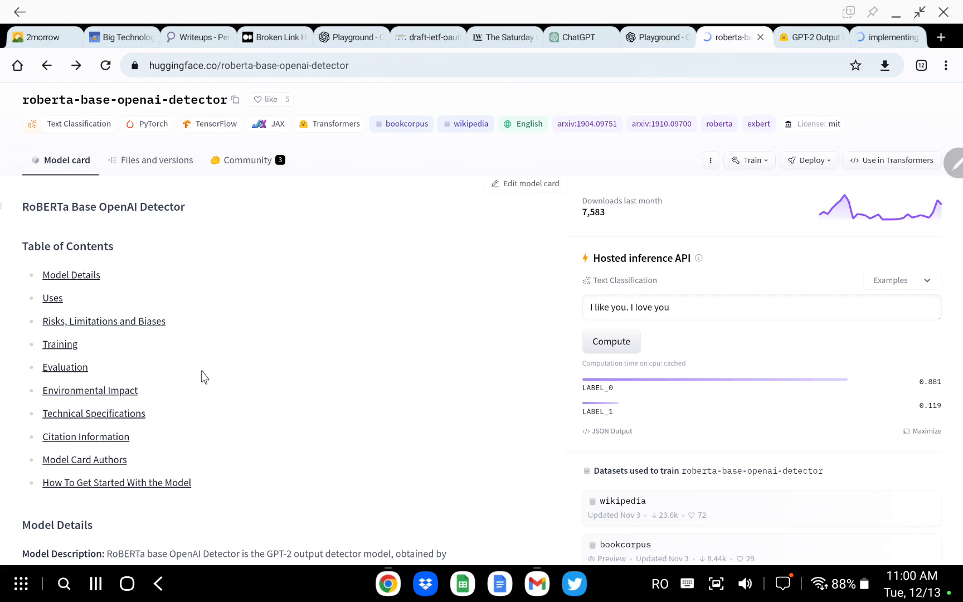
left_click(811, 40)
left_click(736, 40)
scroll(233, 491, "down", 5)
scroll(232, 488, "down", 5)
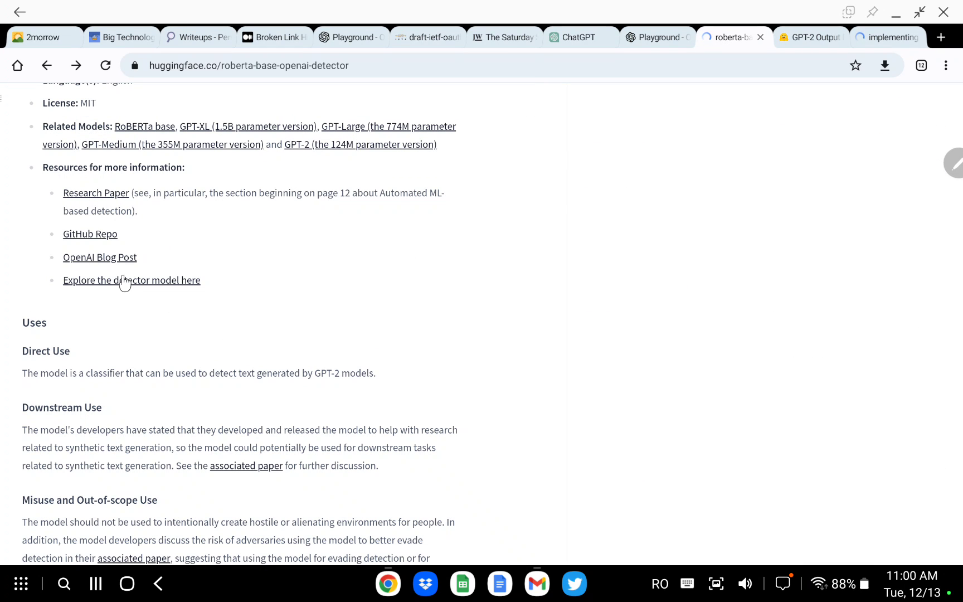
left_click(800, 37)
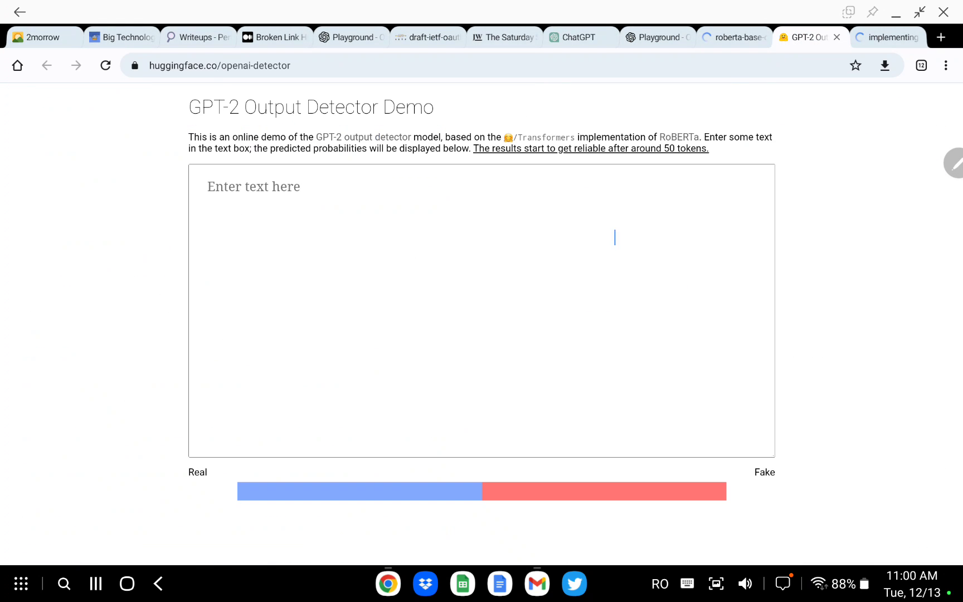
left_click(583, 39)
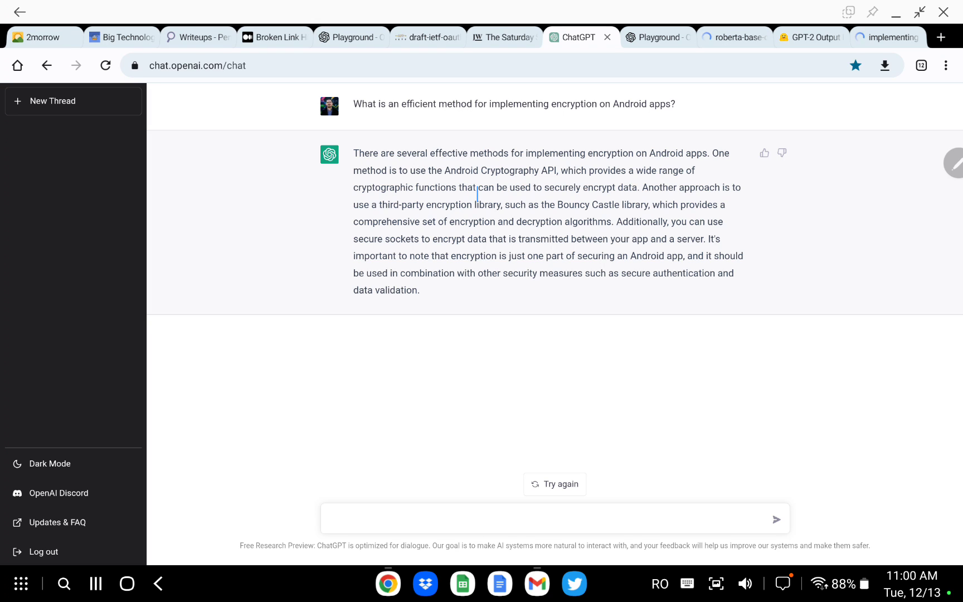
Step: Copy ChatGPT's encryption reply and paste it over the 'I like you. I love you' inference sample
left_click_drag(423, 291, 351, 153)
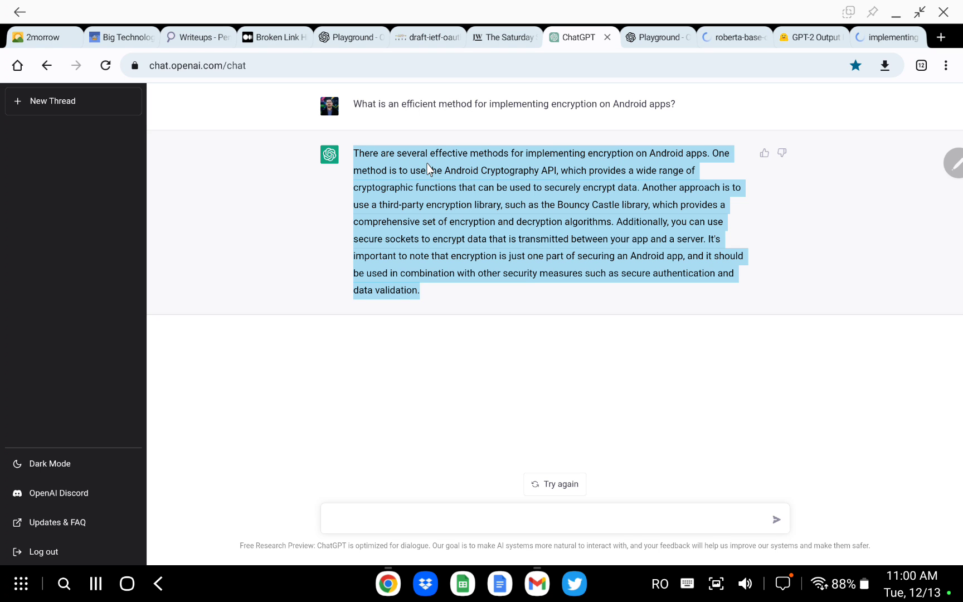
key("ctrl+c")
left_click(673, 37)
left_click(706, 37)
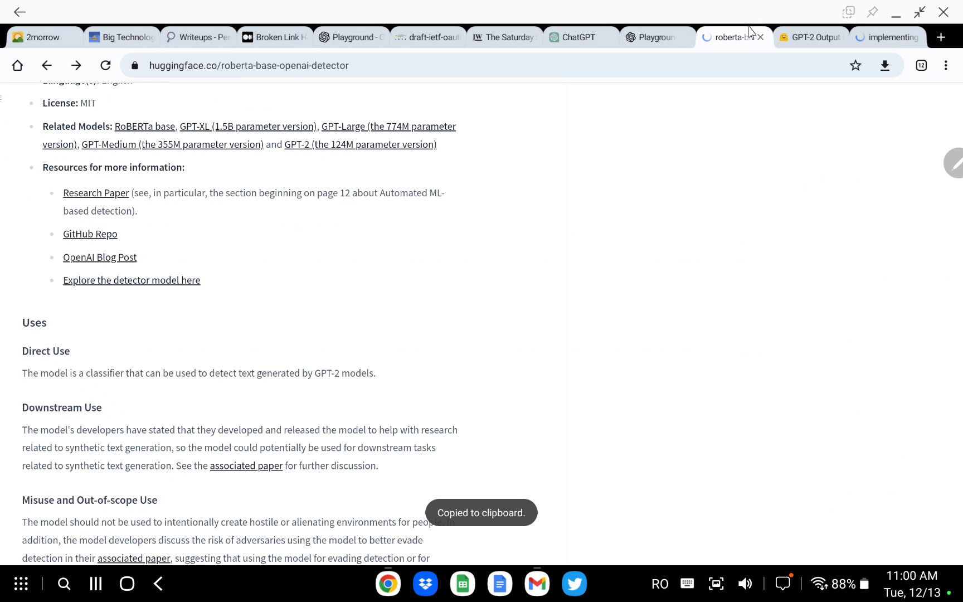
scroll(713, 234, "up", 15)
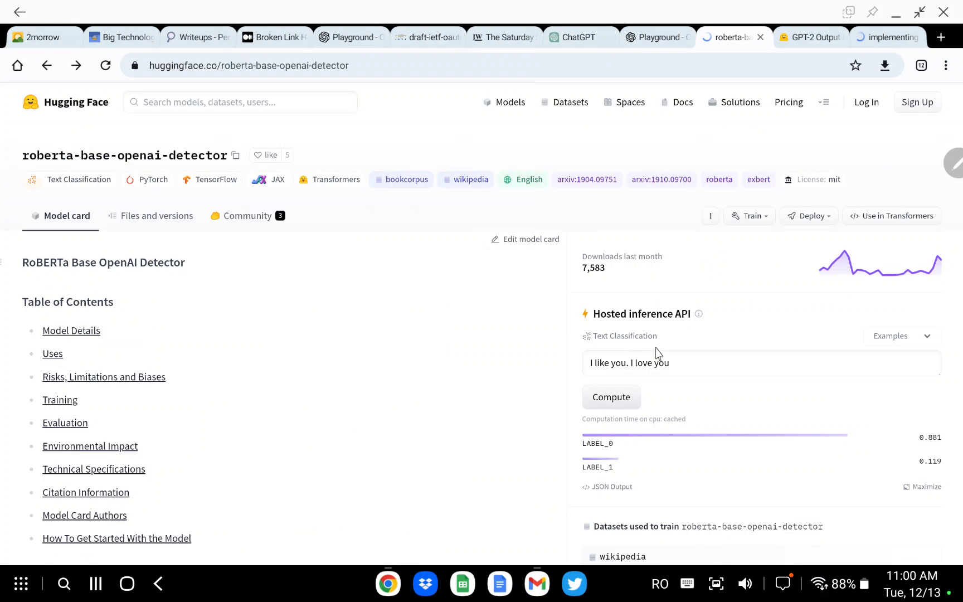
left_click(683, 363)
key("ctrl+a")
key("ctrl+v")
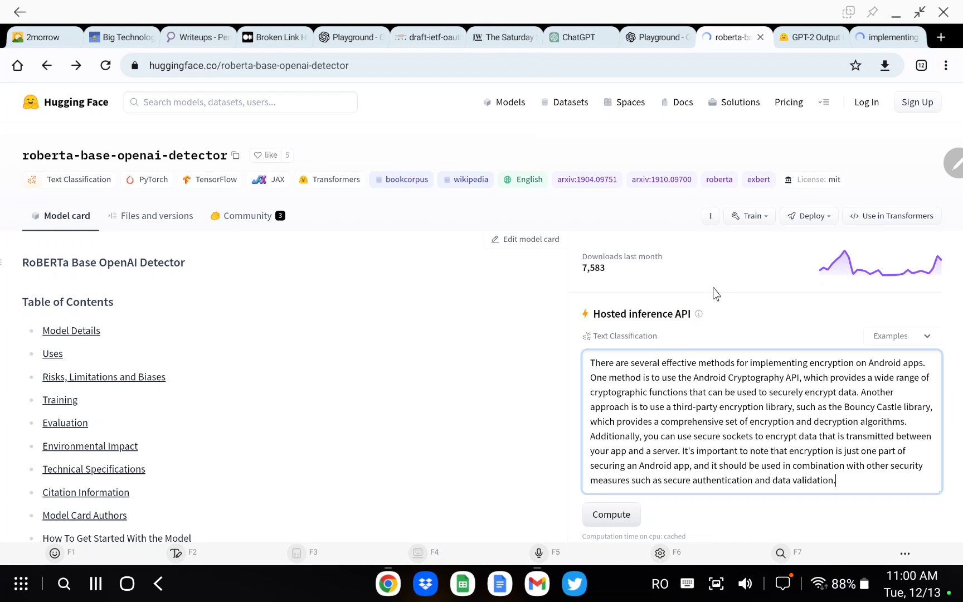
Step: Compute the roberta detector score and highlight the LABEL_0 result of 1.000
scroll(724, 300, "down", 1)
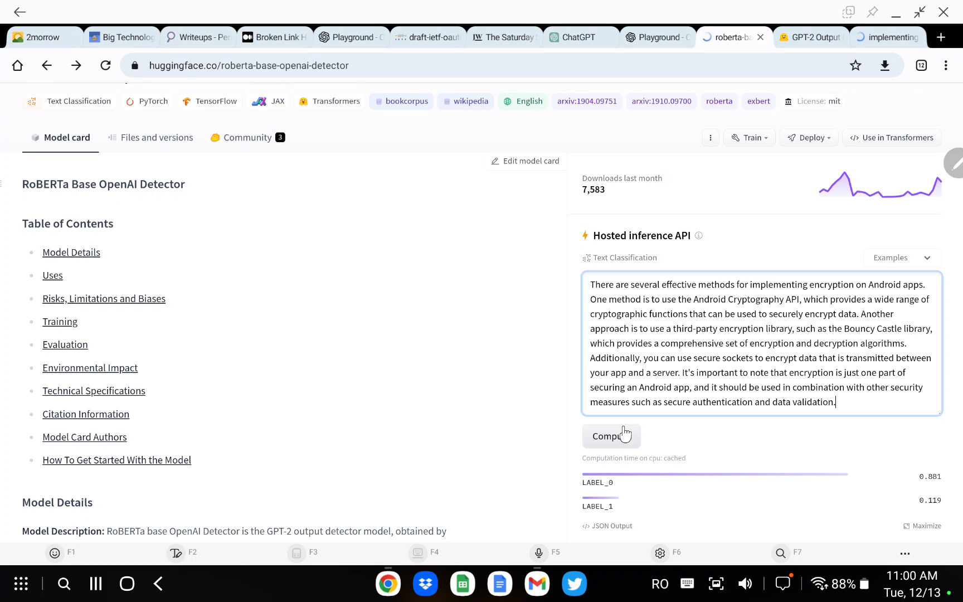
left_click(623, 435)
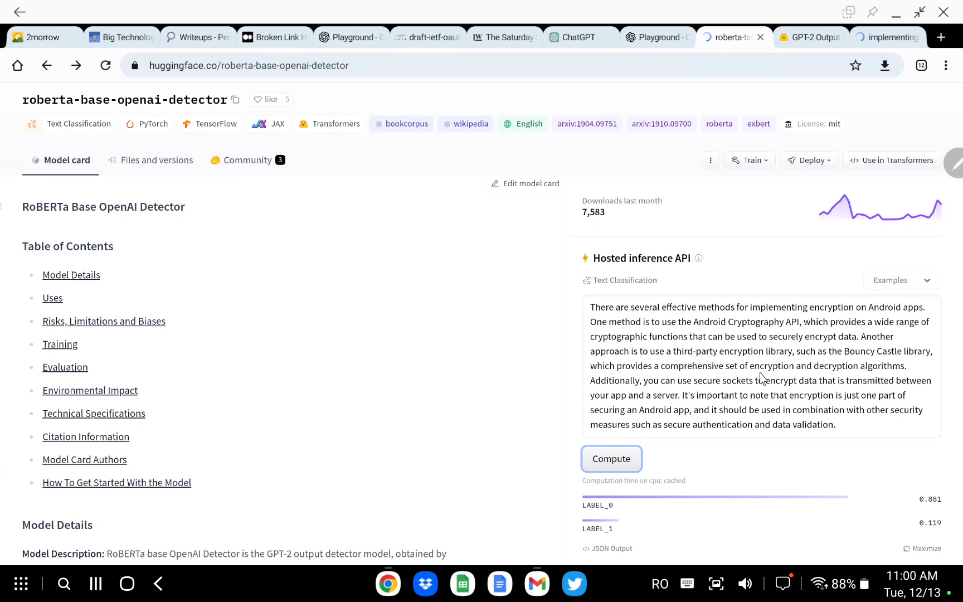
scroll(761, 380, "down", 1)
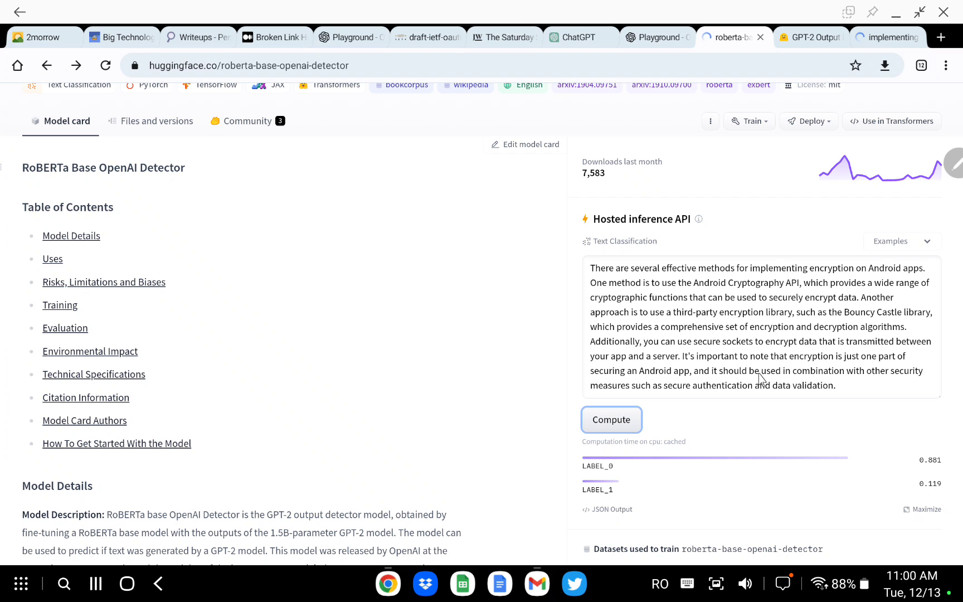
left_click(623, 425)
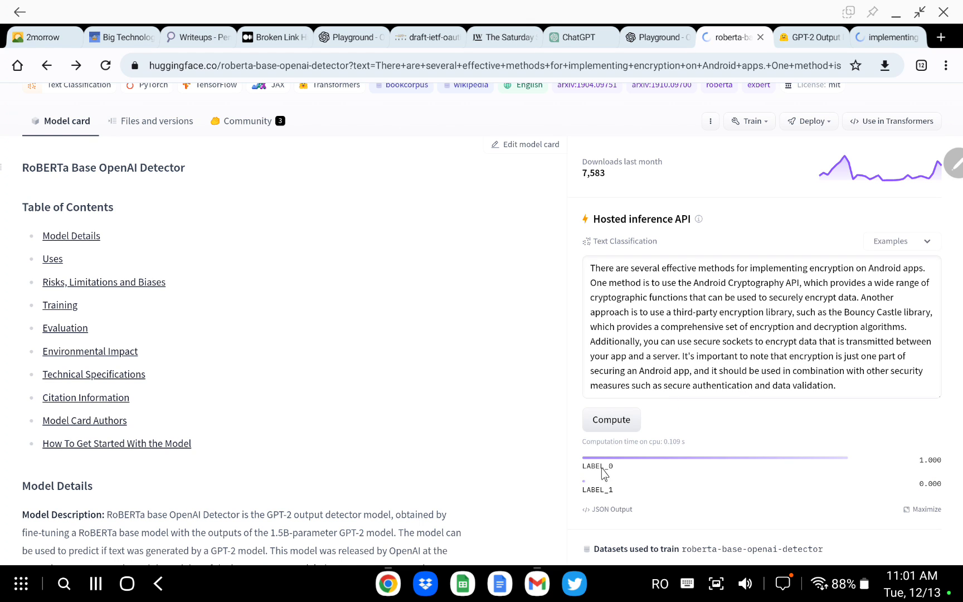
double_click(923, 460)
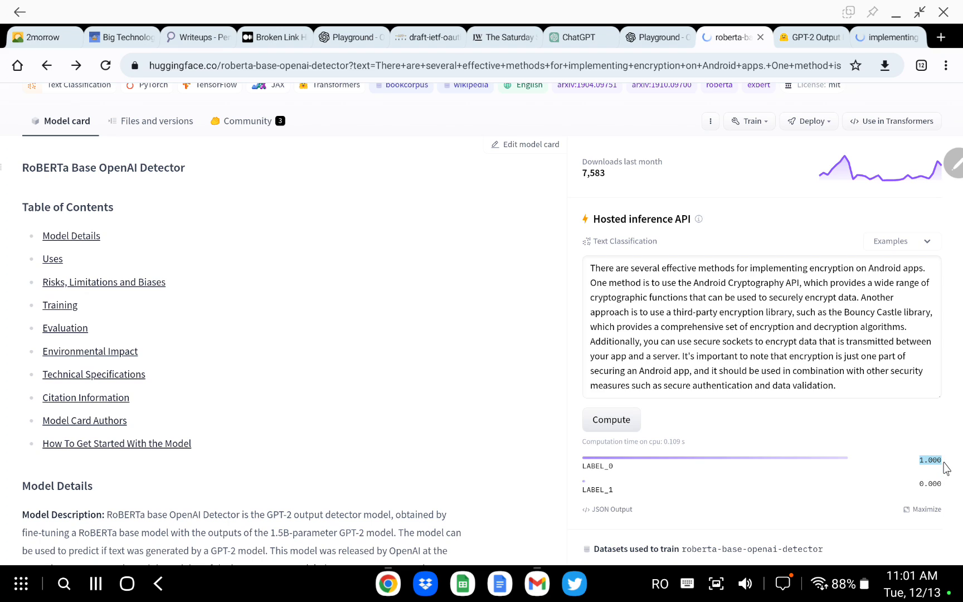
left_click_drag(600, 470, 612, 469)
left_click(615, 469)
left_click_drag(612, 466, 619, 493)
Step: Paste the encryption paragraph into the GPT-2 Output Detector Demo, which rates it 99.98% fake
left_click(805, 38)
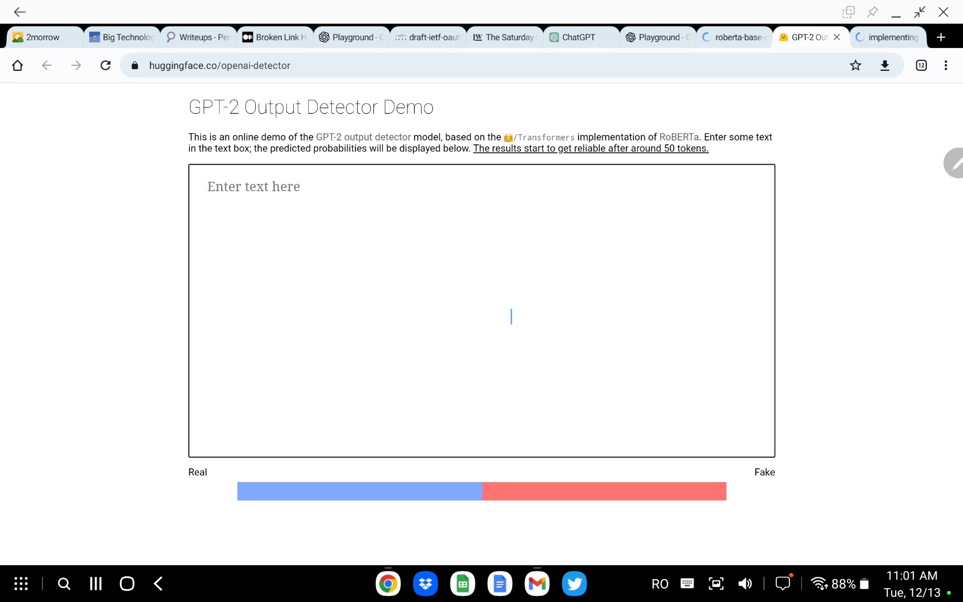
left_click(734, 42)
left_click(805, 40)
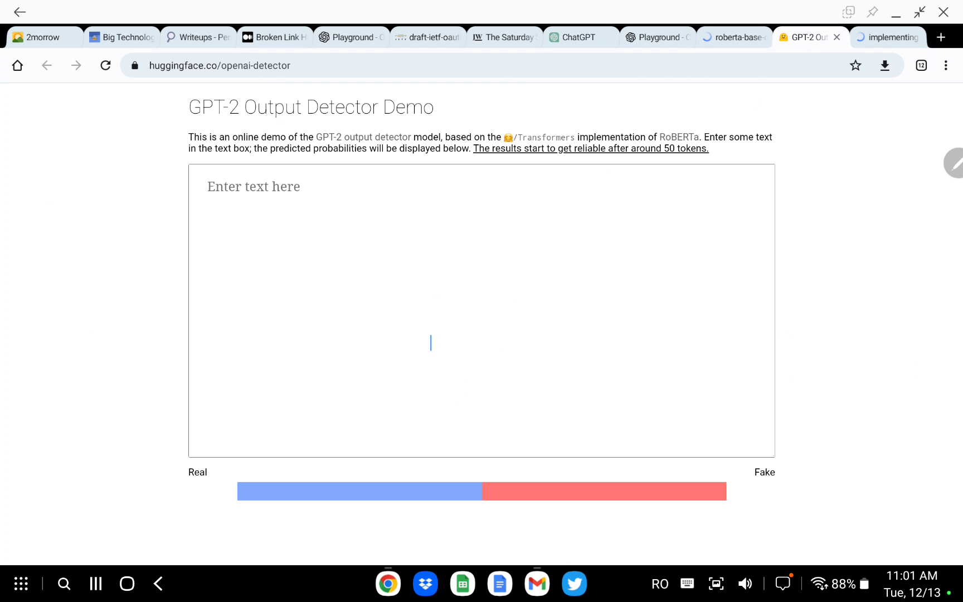
key("ctrl+v")
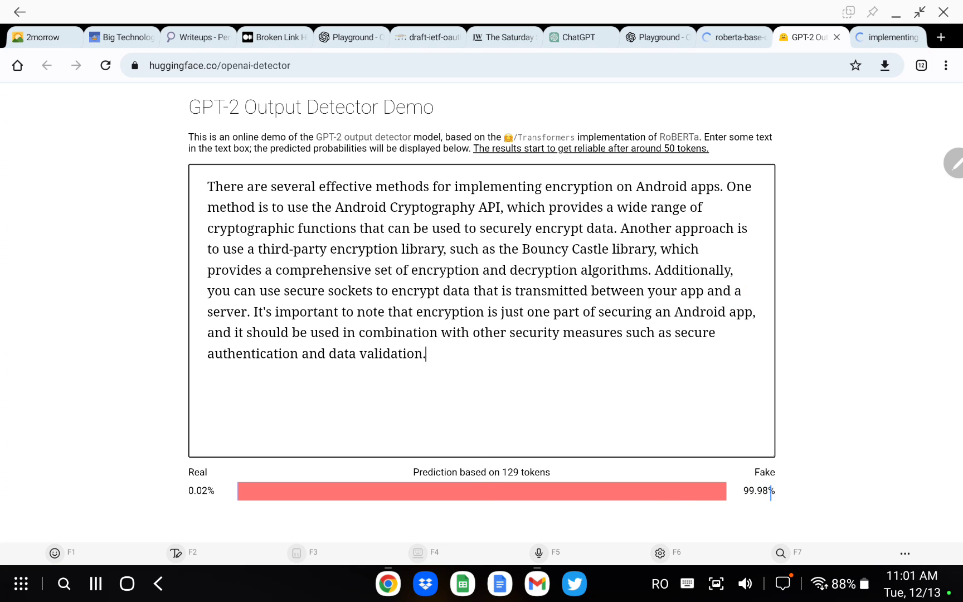
left_click(666, 38)
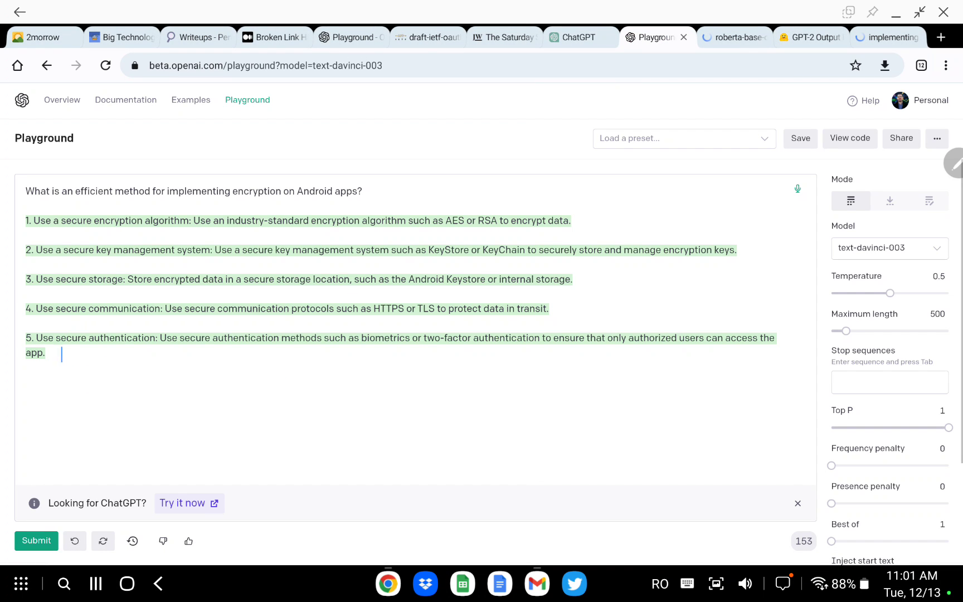
Step: Compare ChatGPT's encryption answer with the Playground's text-davinci-003 answer
left_click(590, 40)
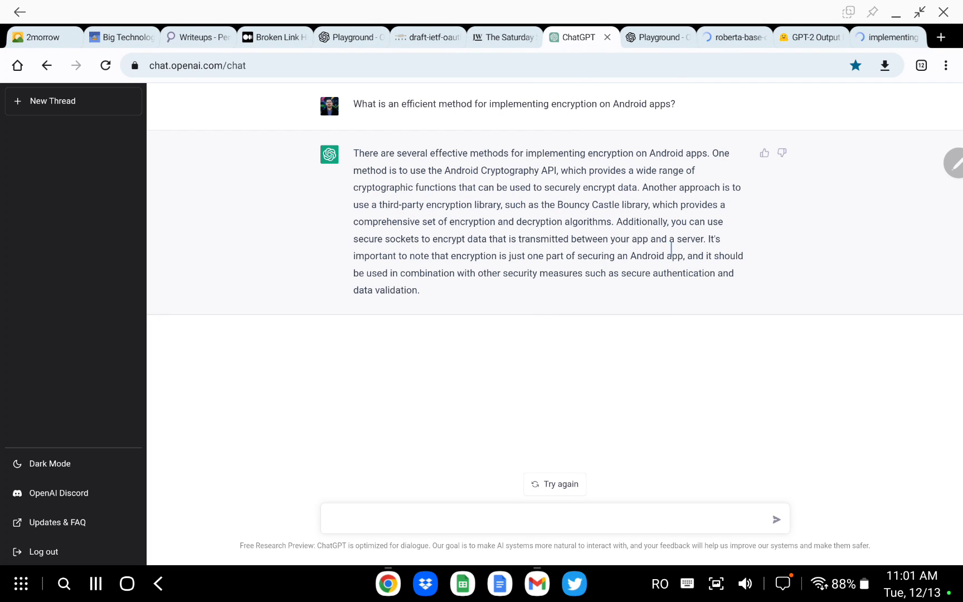
left_click(670, 46)
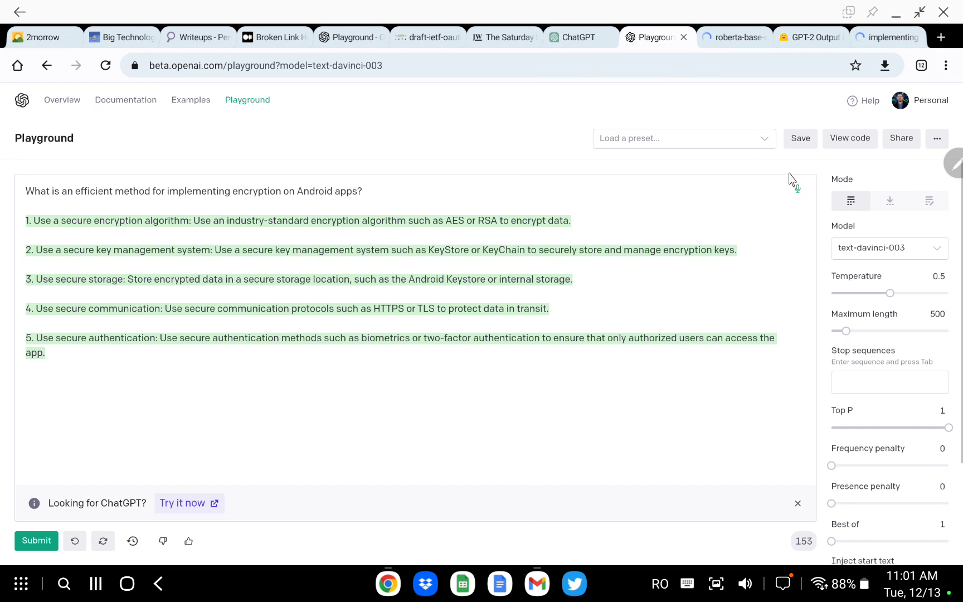
left_click(576, 39)
left_click(656, 37)
left_click(582, 38)
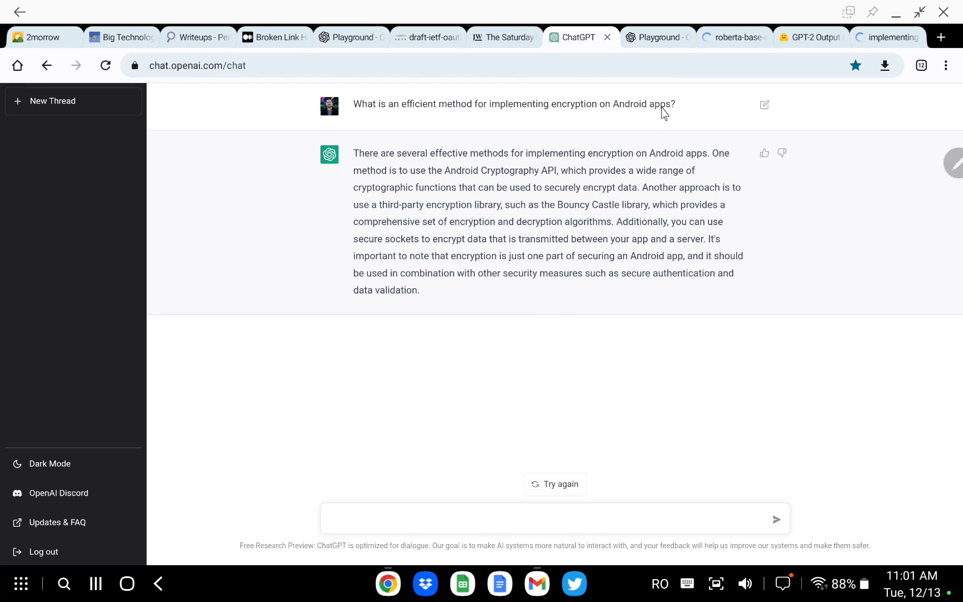
left_click(677, 37)
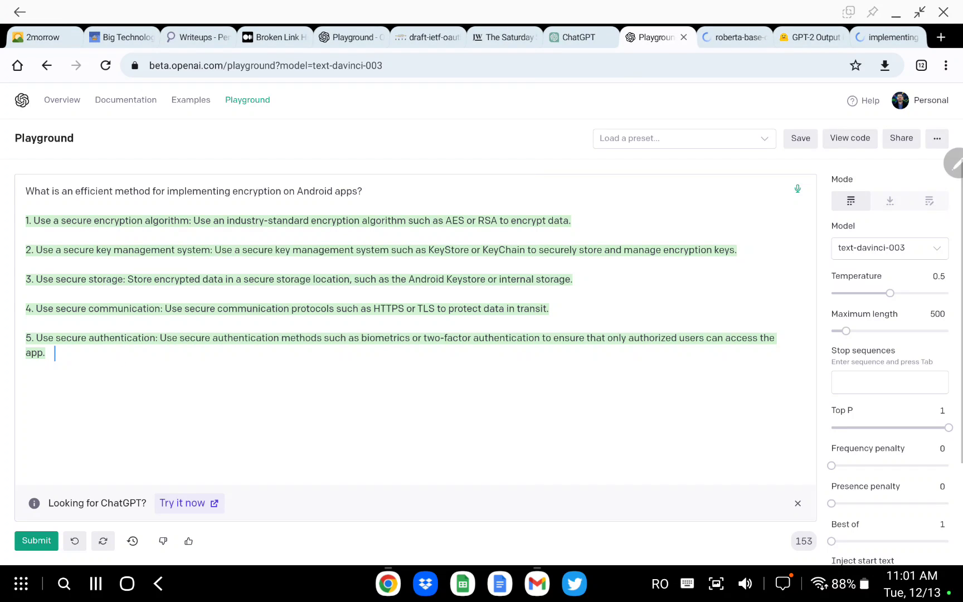
Step: Copy the Playground's five numbered encryption items
left_click_drag(45, 353, 27, 215)
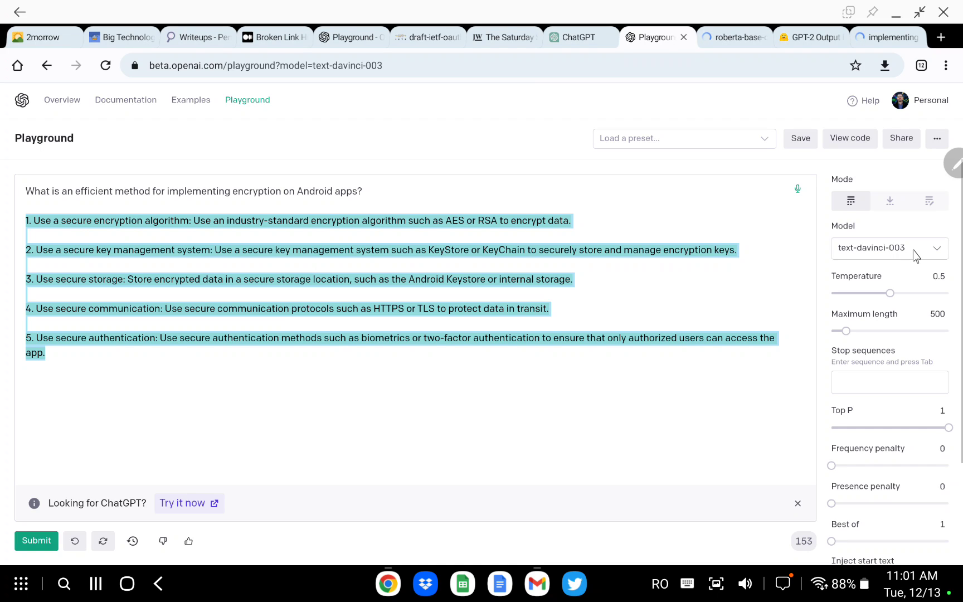
left_click(75, 354)
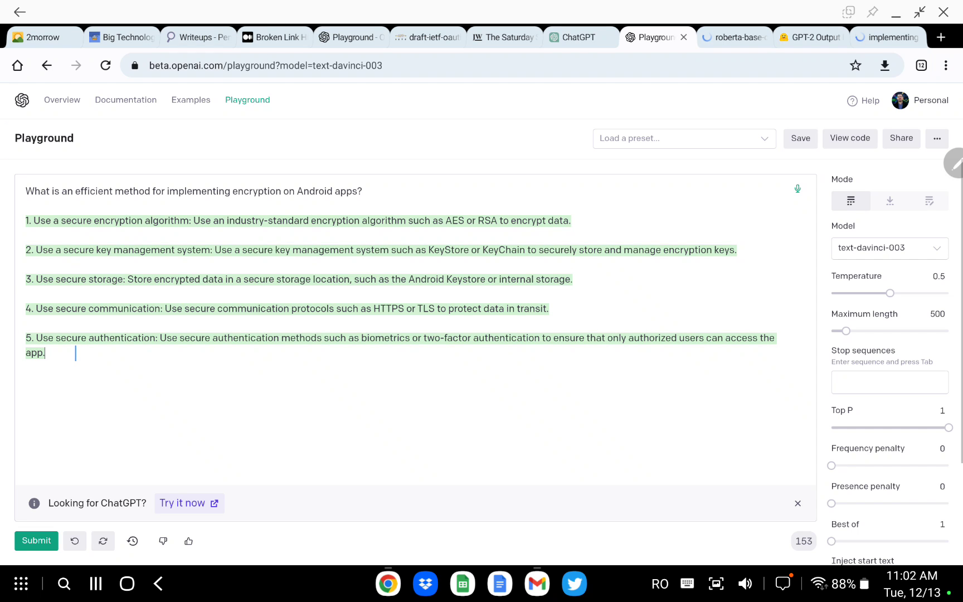
left_click_drag(79, 355, 29, 219)
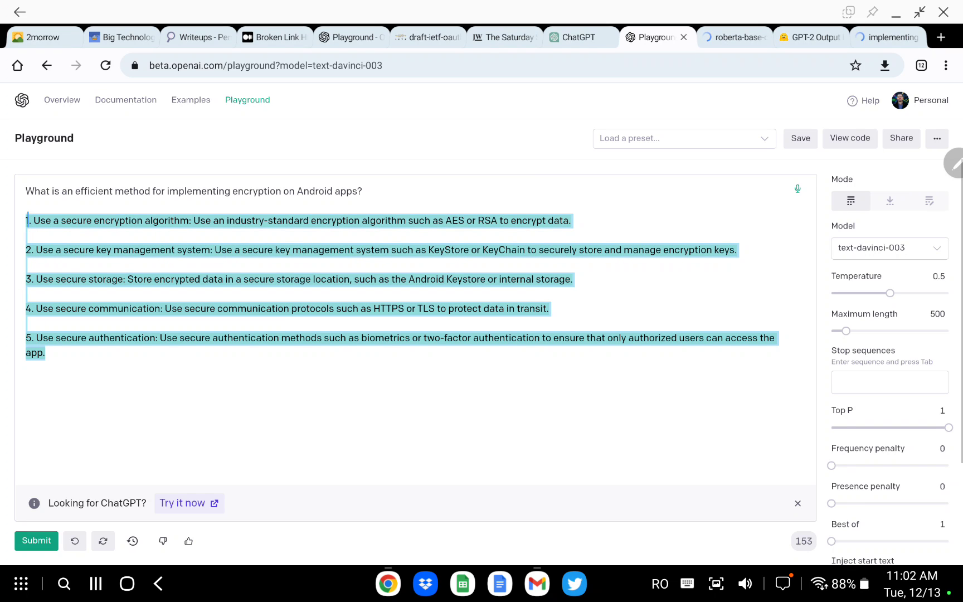
key("ctrl+c")
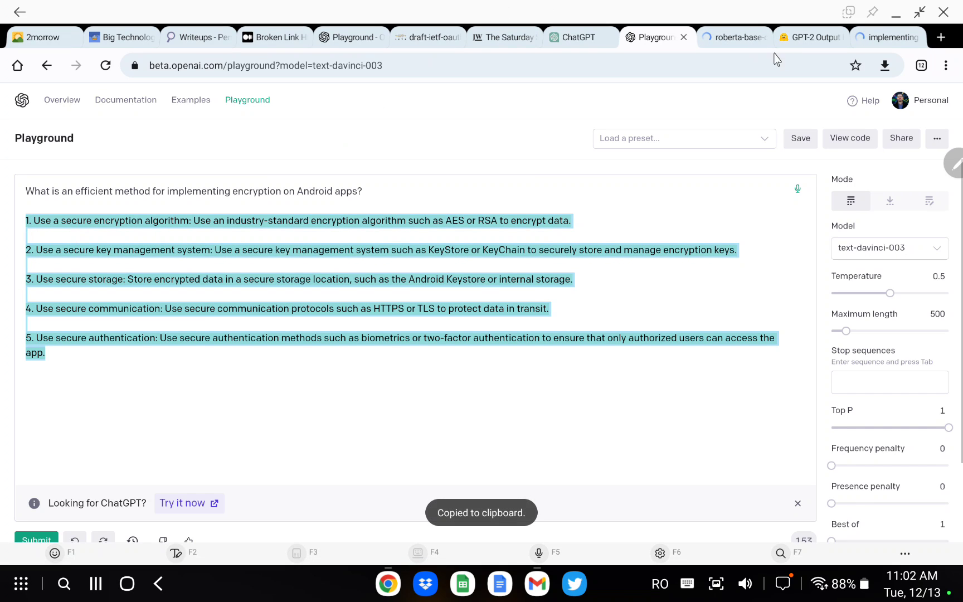
Step: Replace the GPT-2 Output Detector Demo text with the five-item encryption list
left_click(811, 37)
left_click(673, 215)
key("ctrl+a")
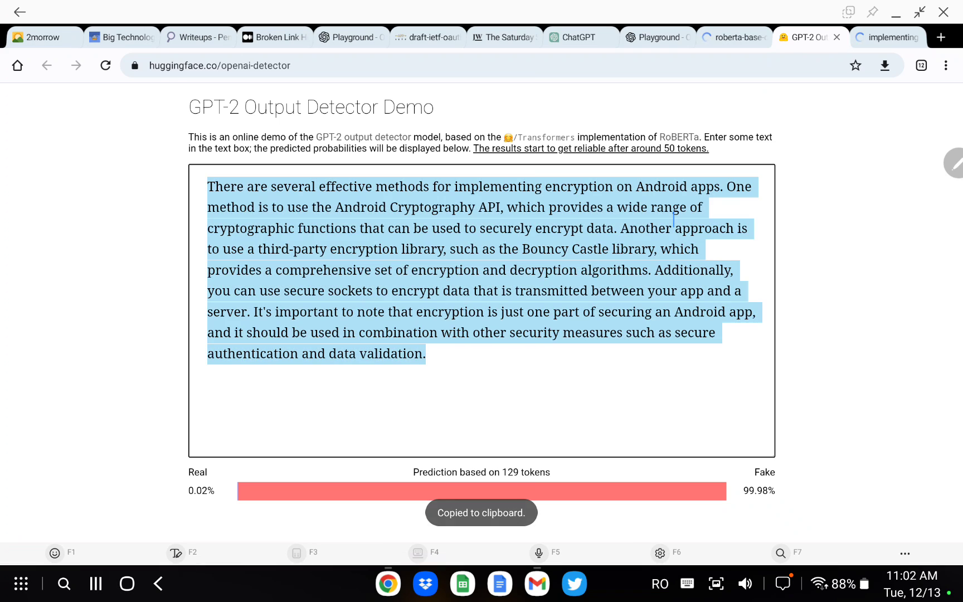
key("ctrl+v")
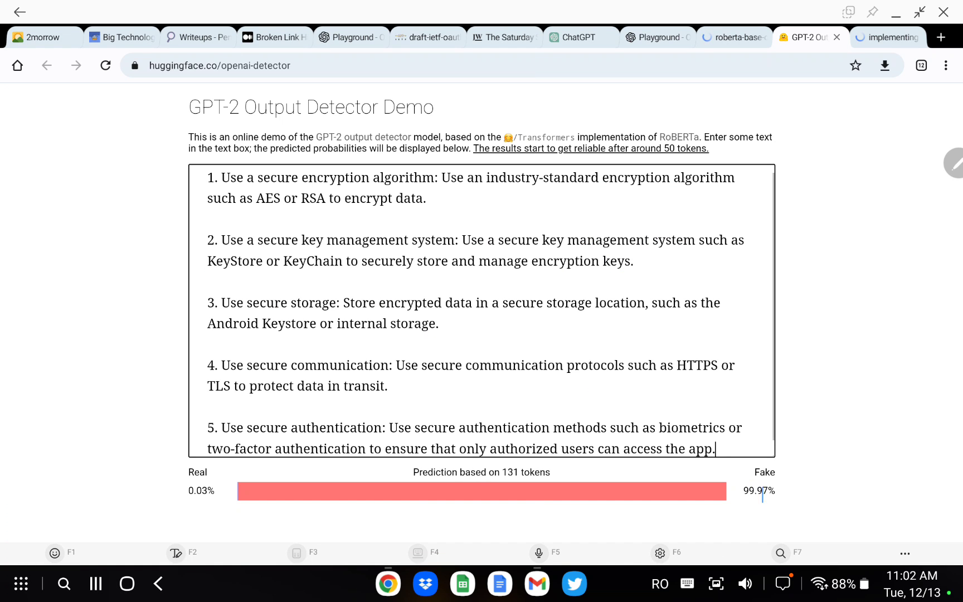
Step: Paste the list into the roberta inference box, delete items 3–5, and compute
left_click(737, 40)
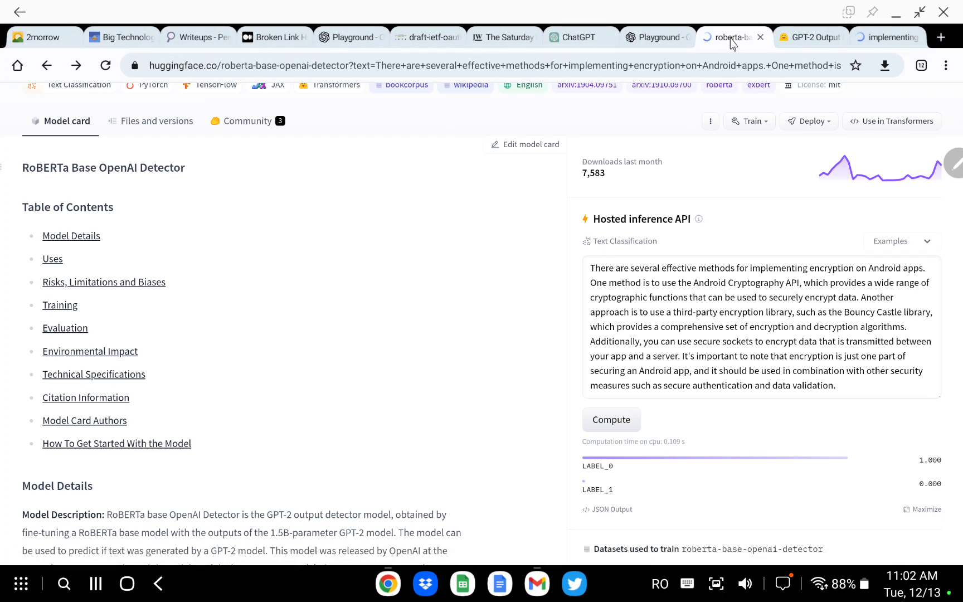
key("ctrl+a")
key("ctrl+v")
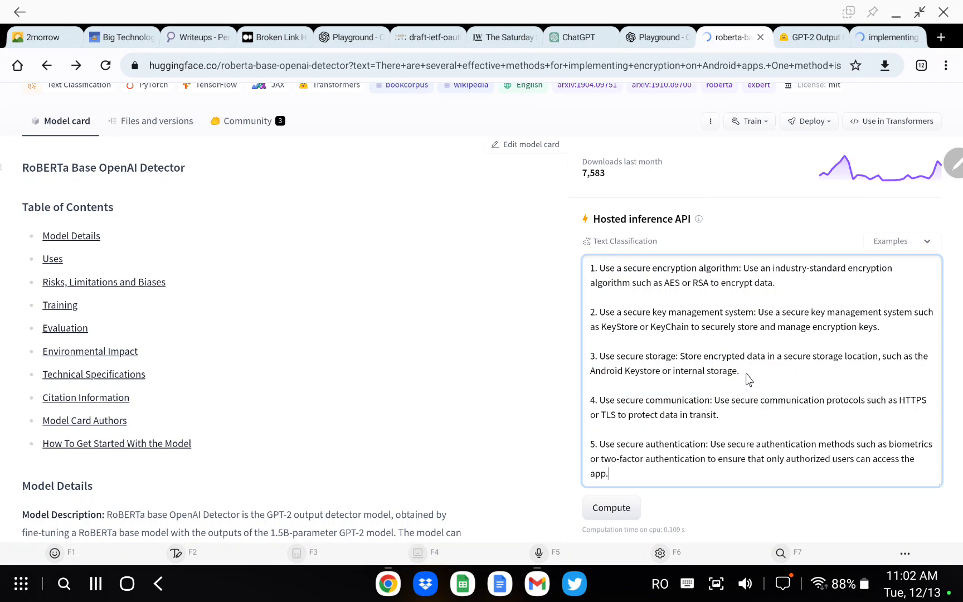
scroll(748, 380, "down", 2)
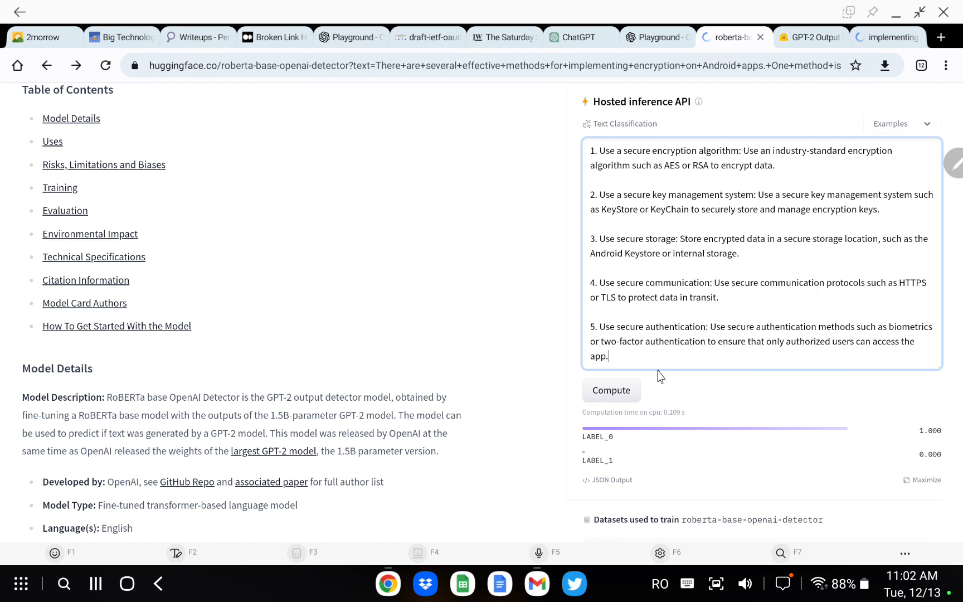
left_click_drag(648, 363, 621, 238)
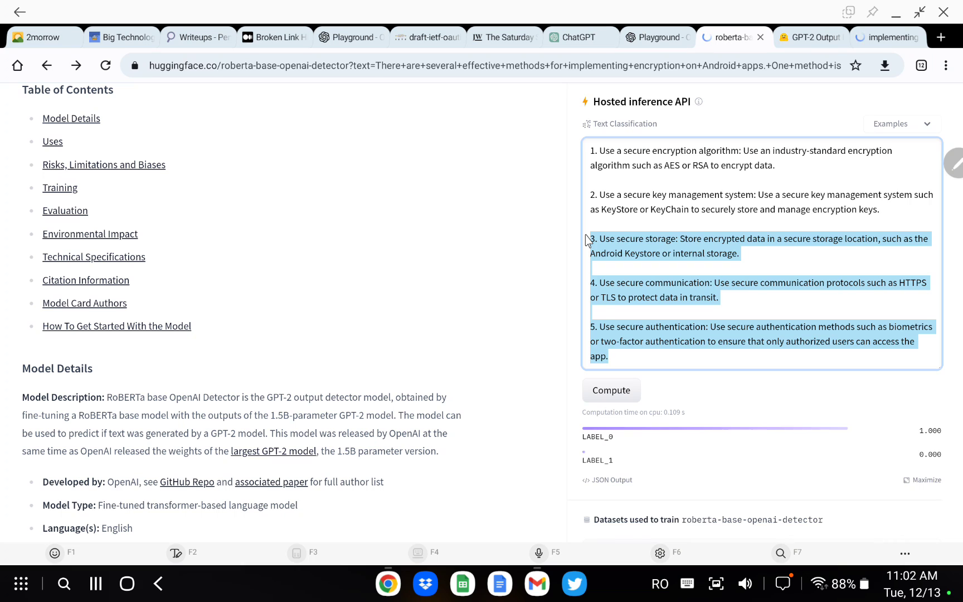
key("BackSpace")
left_click(632, 257)
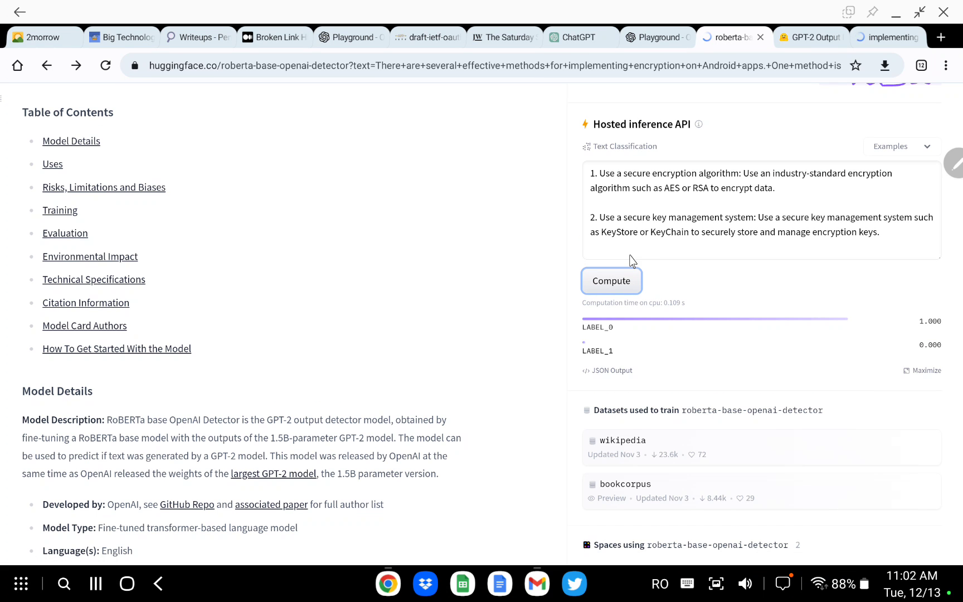
Step: Append 'jhhhggg', rerun the classifier, and highlight the LABEL_0 0.871 result
left_click(694, 249)
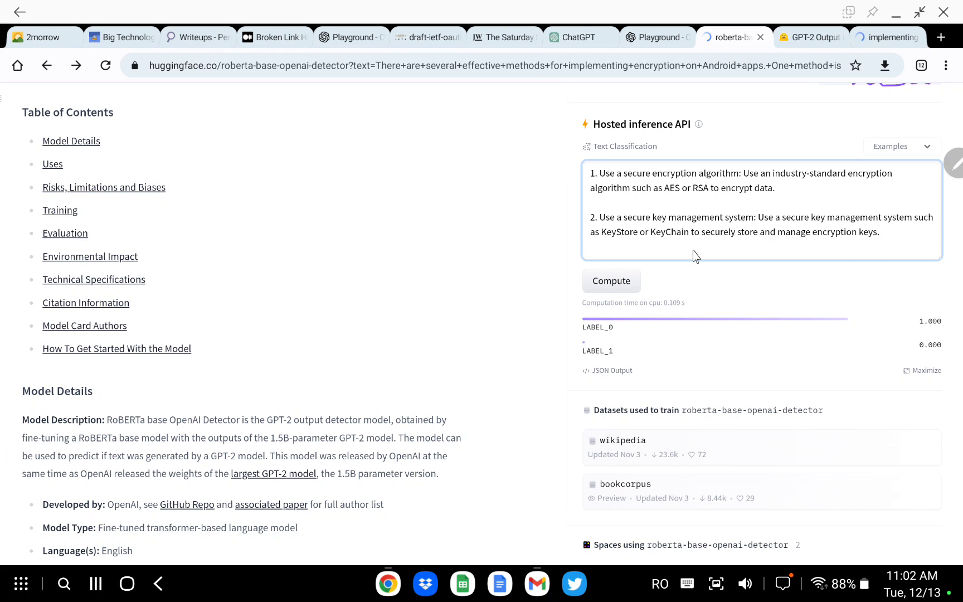
type("jhhhggg")
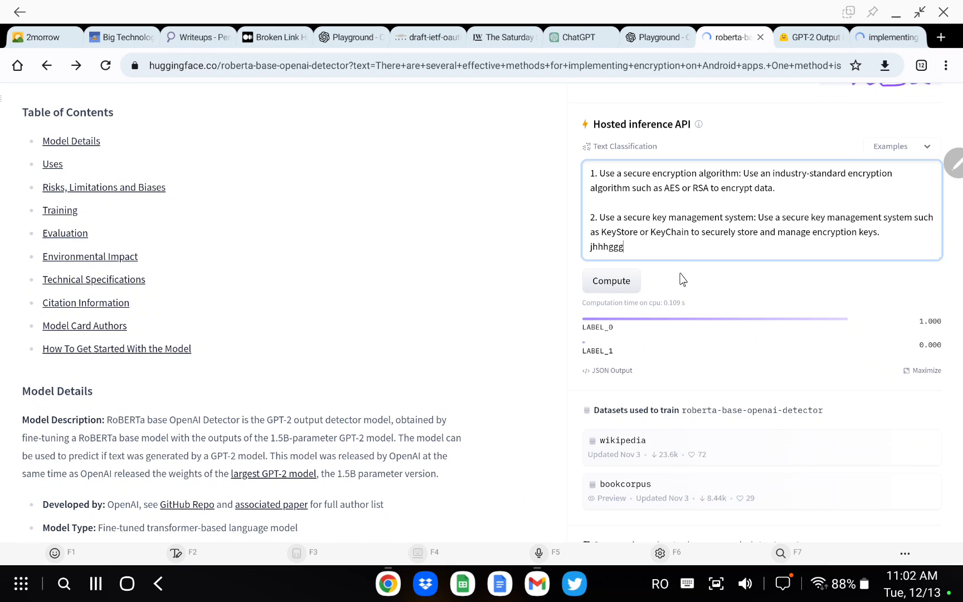
left_click(616, 281)
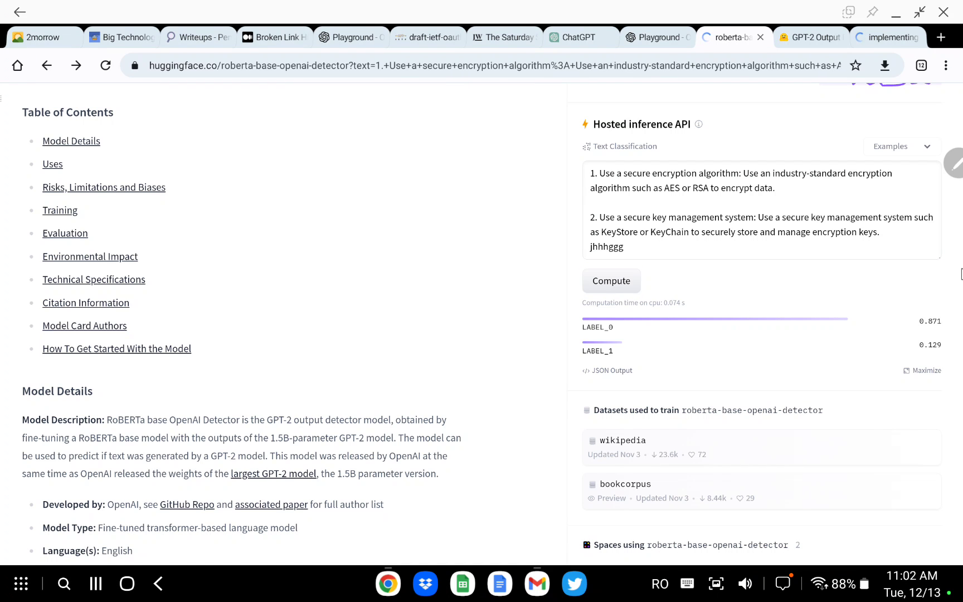
left_click_drag(634, 256, 586, 252)
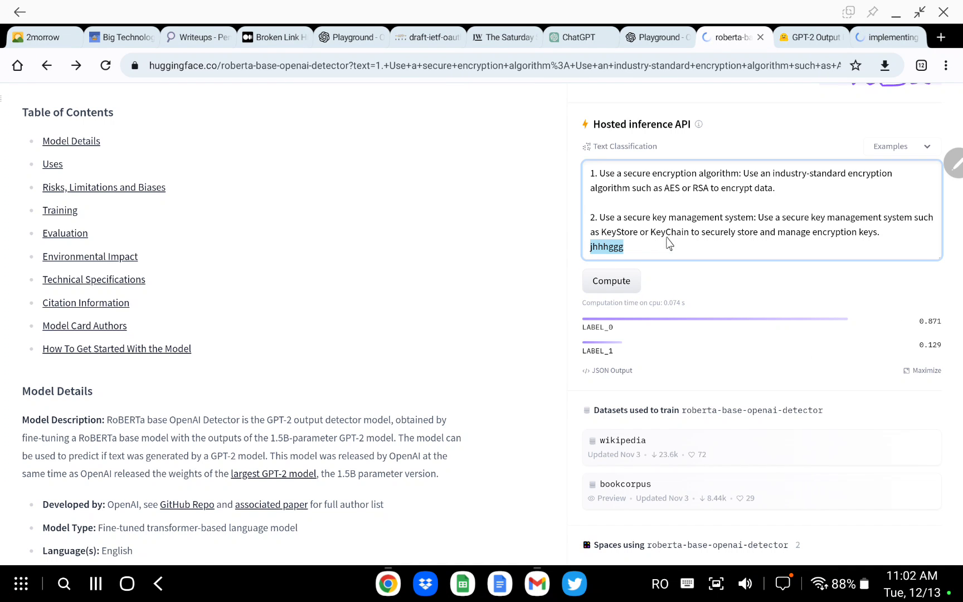
left_click_drag(920, 322, 948, 326)
left_click_drag(592, 328, 618, 327)
left_click(819, 38)
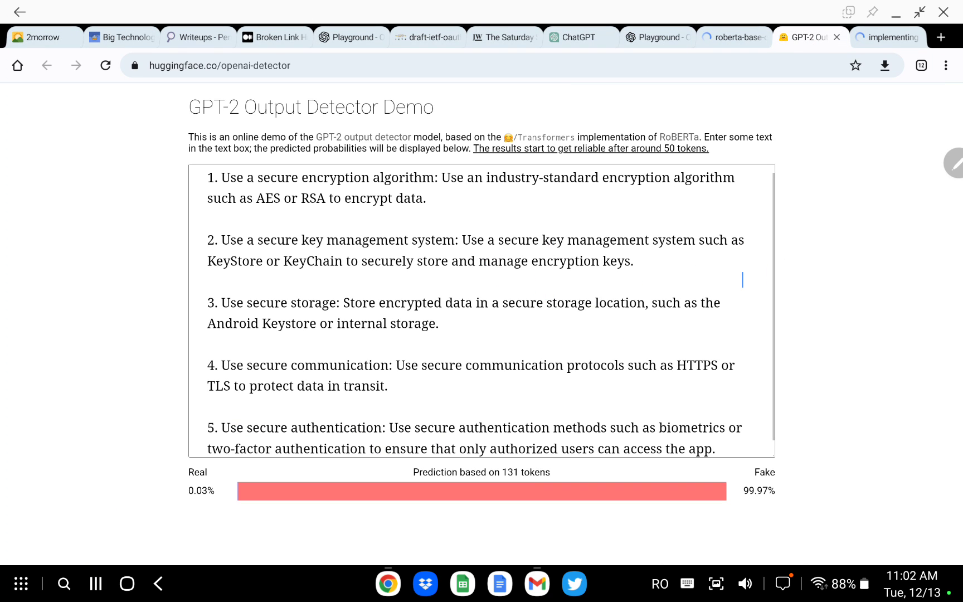
Step: Show the 'implementing encryption in android apps' Google results and scroll to the Appdome result
left_click(887, 42)
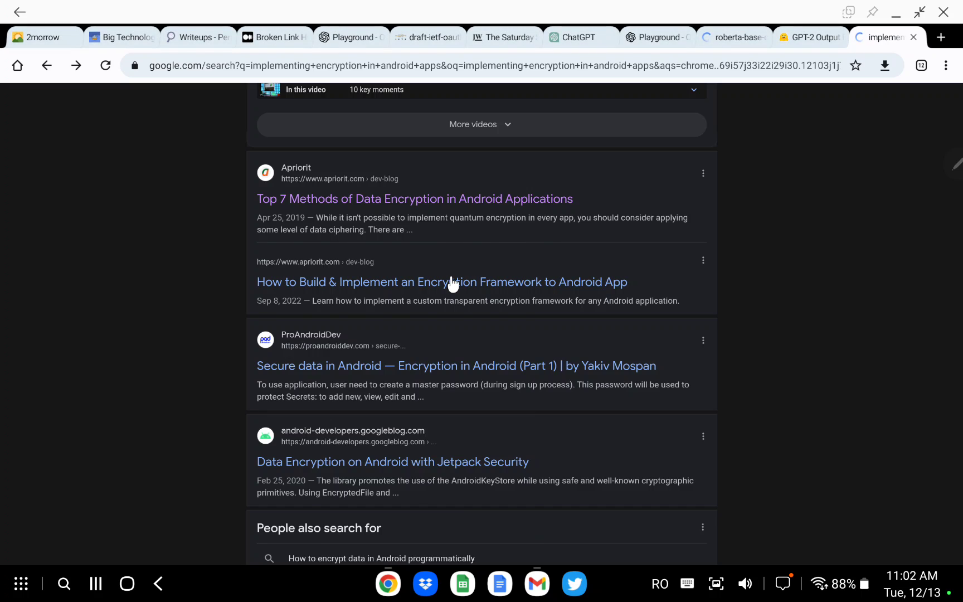
scroll(451, 284, "up", 8)
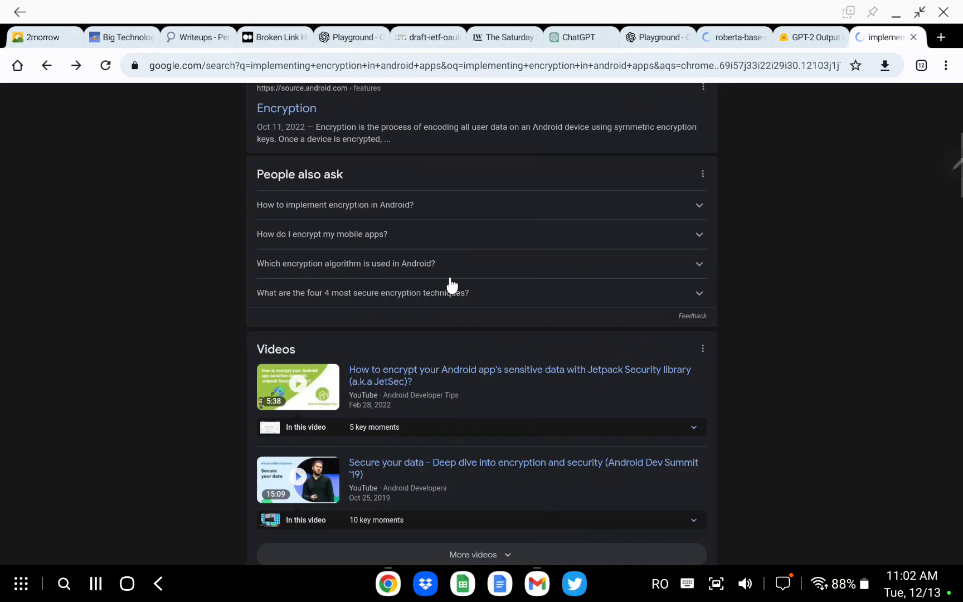
scroll(452, 285, "up", 7)
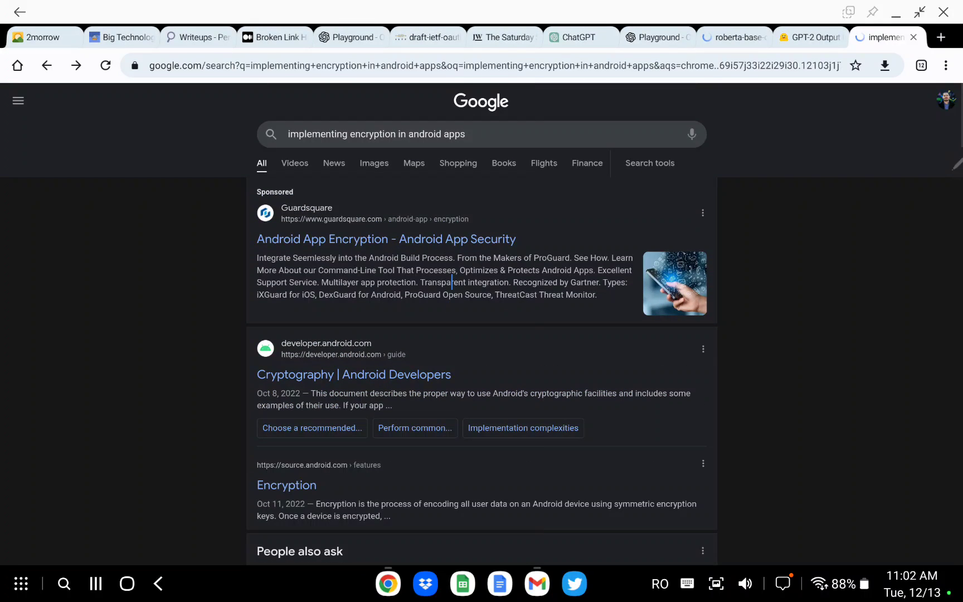
scroll(460, 193, "down", 15)
scroll(462, 196, "up", 8)
scroll(461, 195, "up", 4)
scroll(459, 193, "down", 5)
scroll(460, 193, "up", 3)
scroll(460, 191, "down", 8)
scroll(459, 190, "up", 2)
Step: Copy Appdome's 'What is Data Encryption' paragraph and focus the roberta inference box
left_click(385, 235)
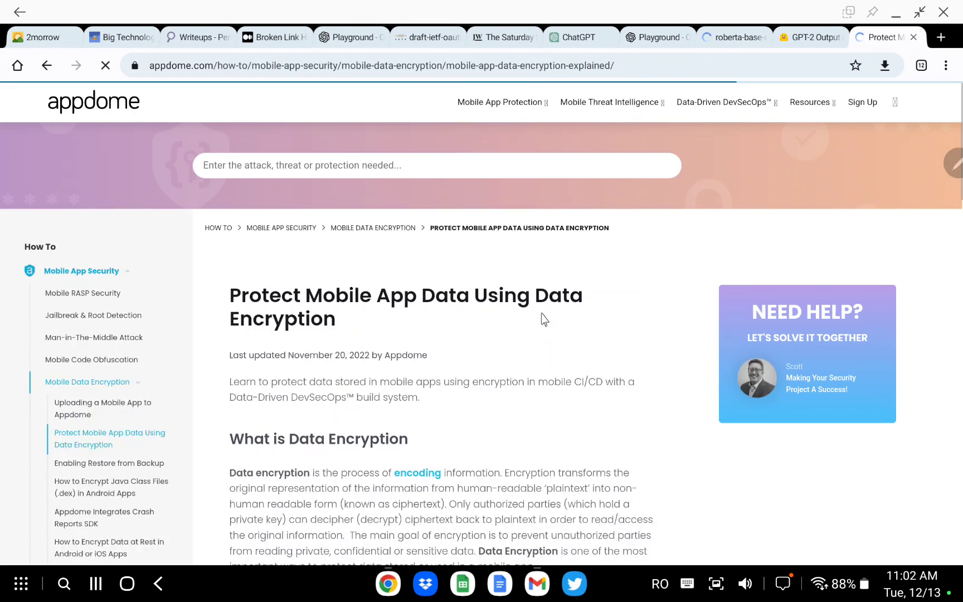
scroll(545, 319, "down", 6)
scroll(446, 351, "up", 2)
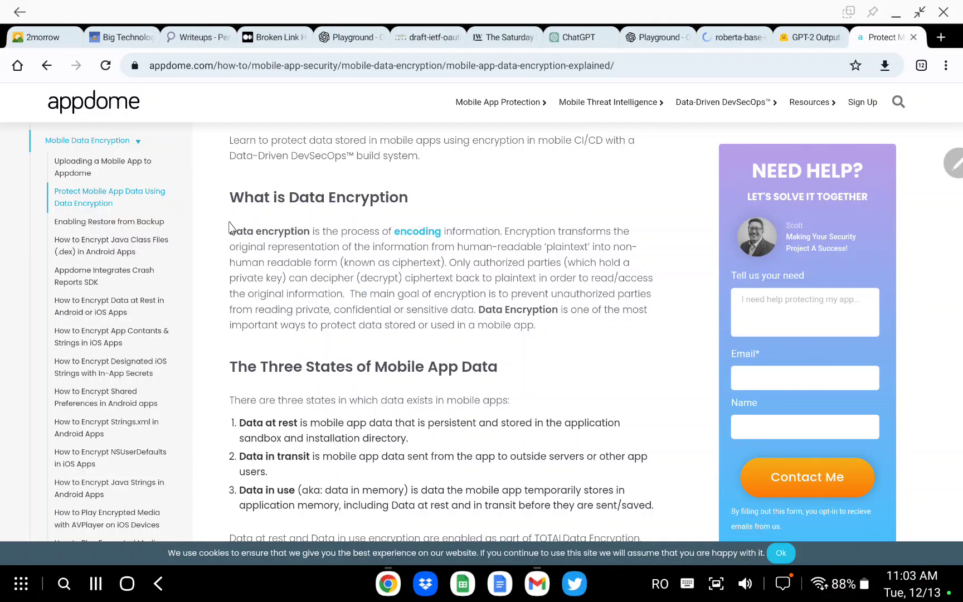
left_click_drag(232, 231, 572, 340)
key("ctrl+c")
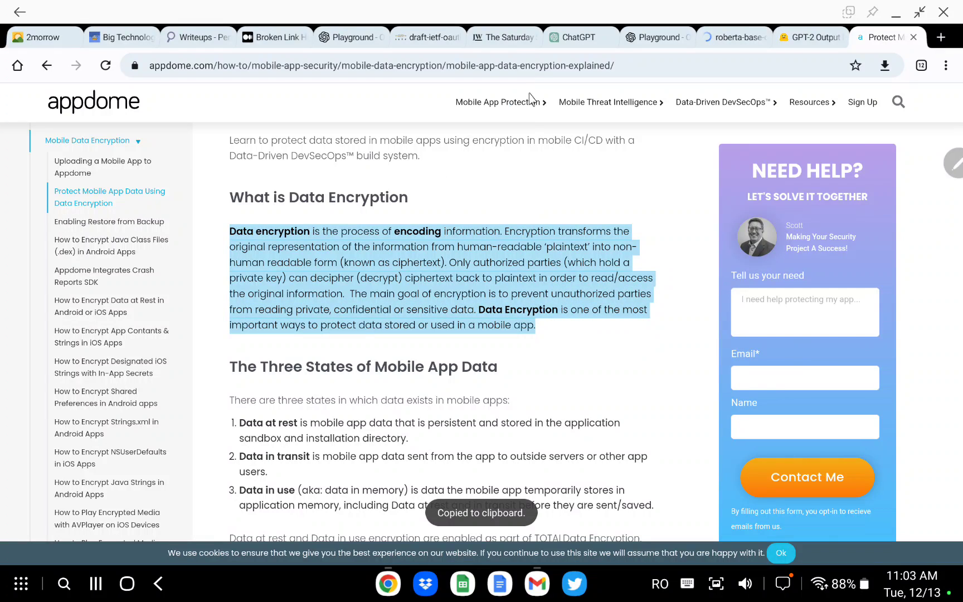
left_click(741, 45)
left_click(696, 230)
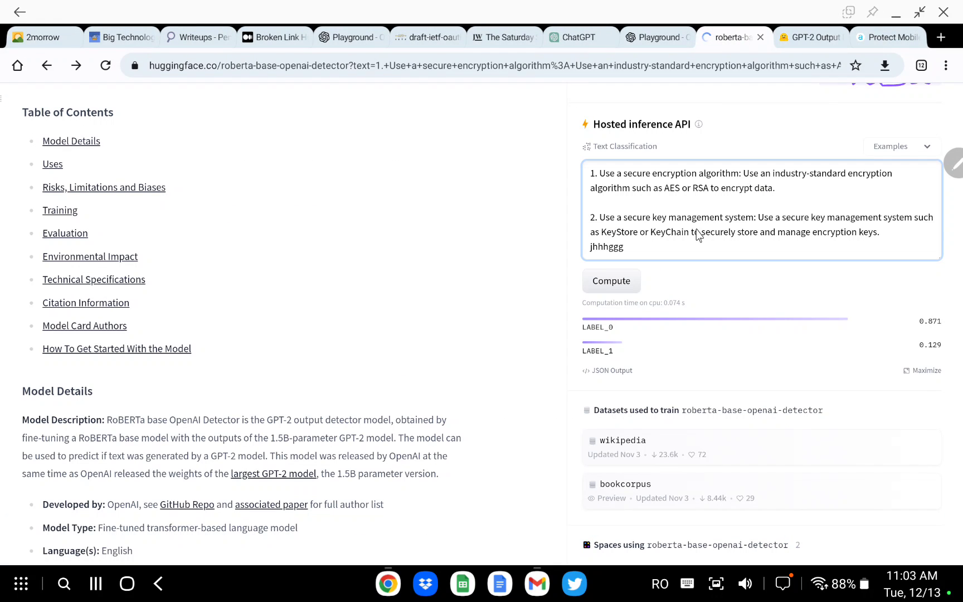
Step: Paste the Appdome encryption paragraph into the roberta inference box and classify it: LABEL_1, 1.000
key("ctrl+a")
key("ctrl+v")
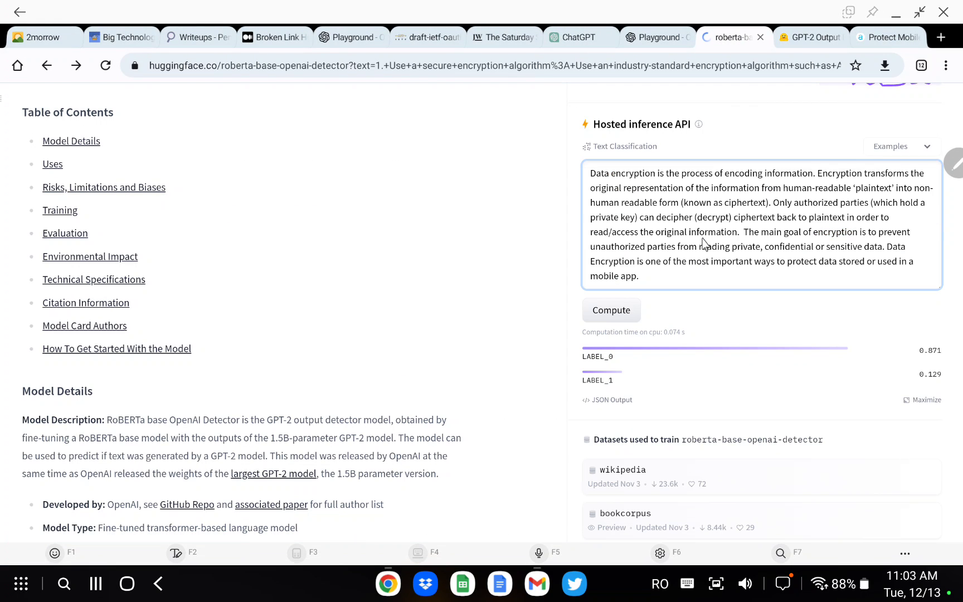
left_click(605, 312)
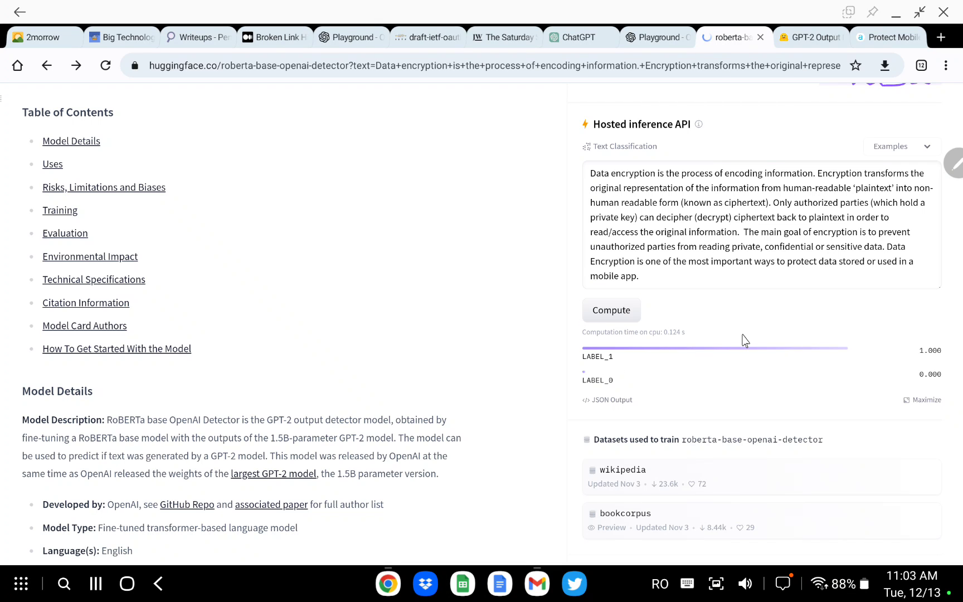
double_click(604, 356)
left_click_drag(919, 350, 946, 359)
Step: Paste the same paragraph into the GPT-2 Output Detector Demo, which rates it 99.97% Real
left_click(797, 45)
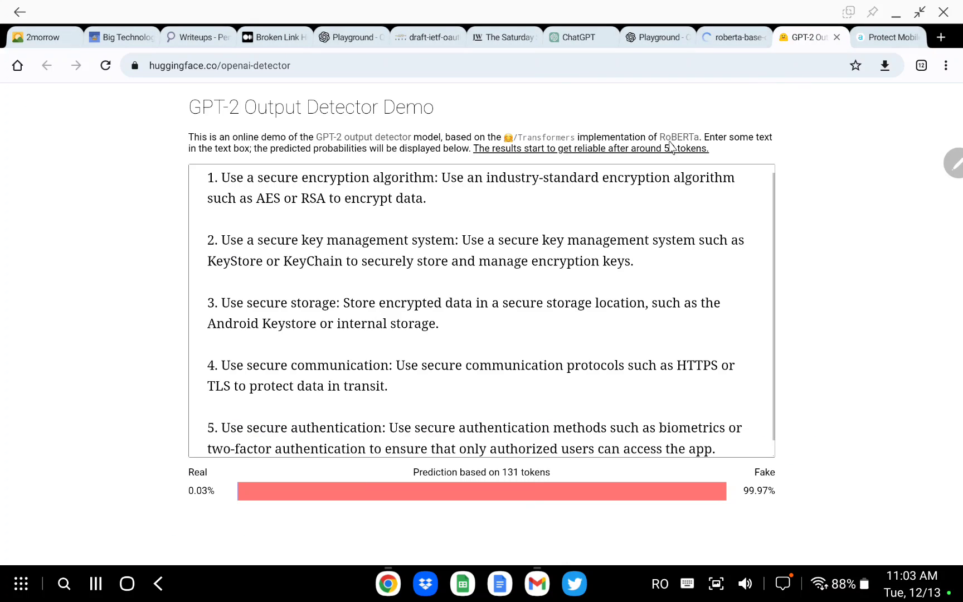
left_click(496, 290)
key("ctrl+a")
key("ctrl+v")
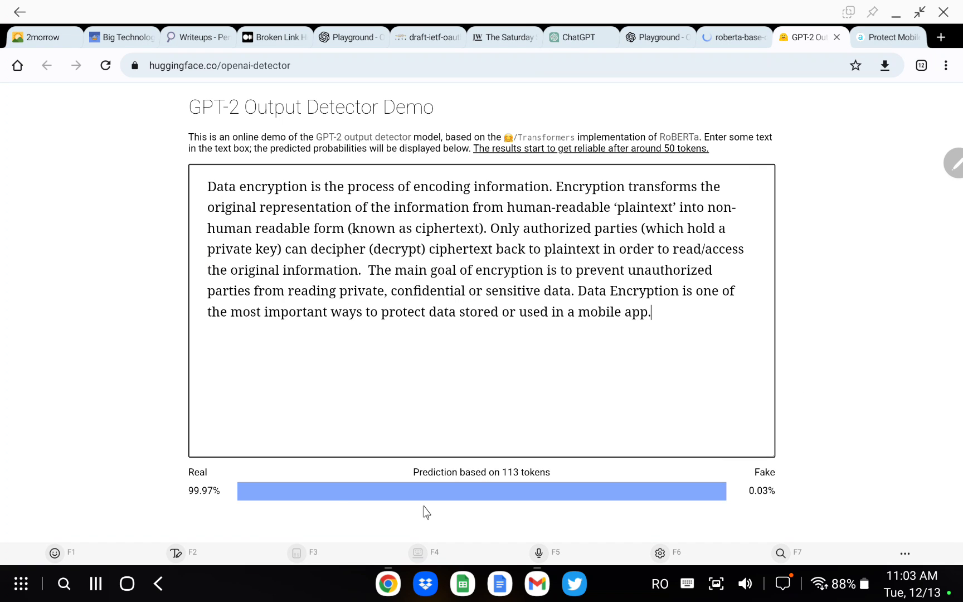
left_click_drag(212, 490, 189, 491)
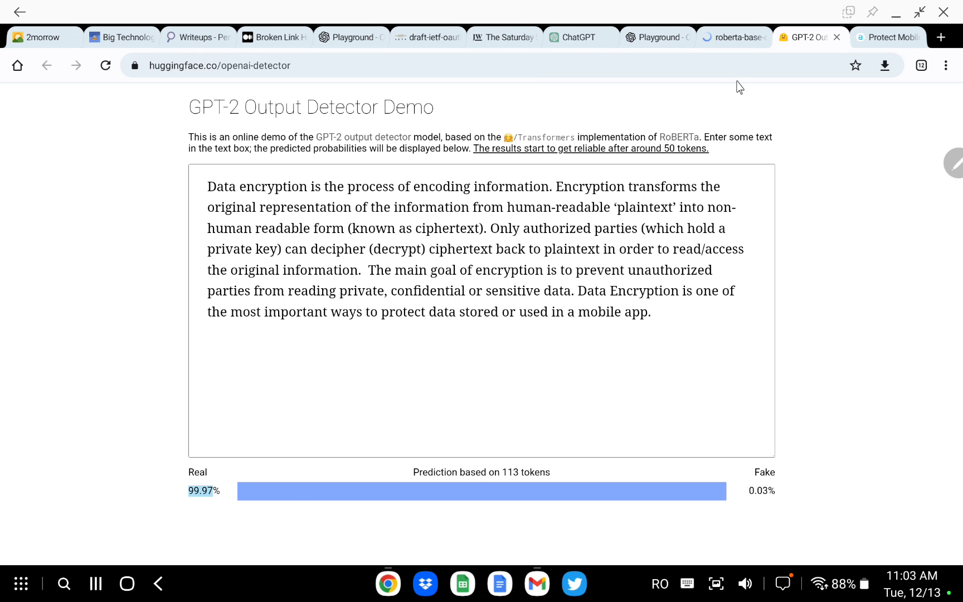
Step: Copy the Playground's five-item mobile security answer into the GPT-2 detector box, replacing the encryption paragraph
left_click(880, 34)
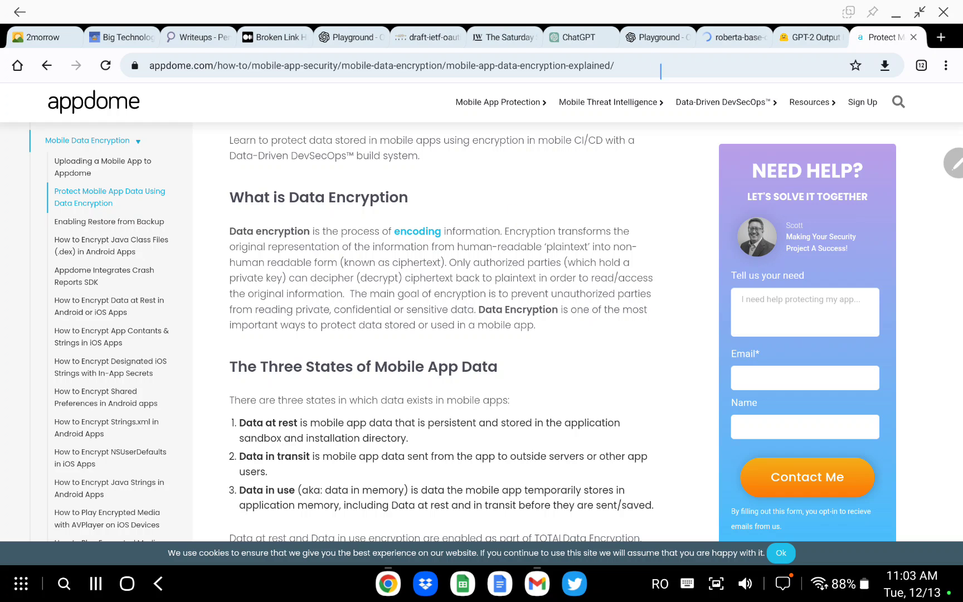
left_click(660, 37)
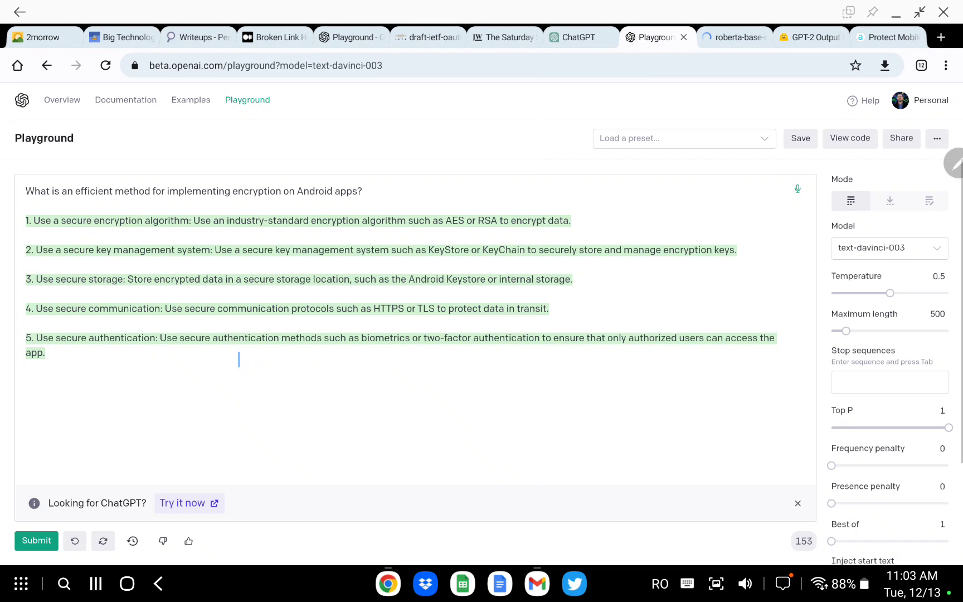
left_click_drag(67, 352, 5, 225)
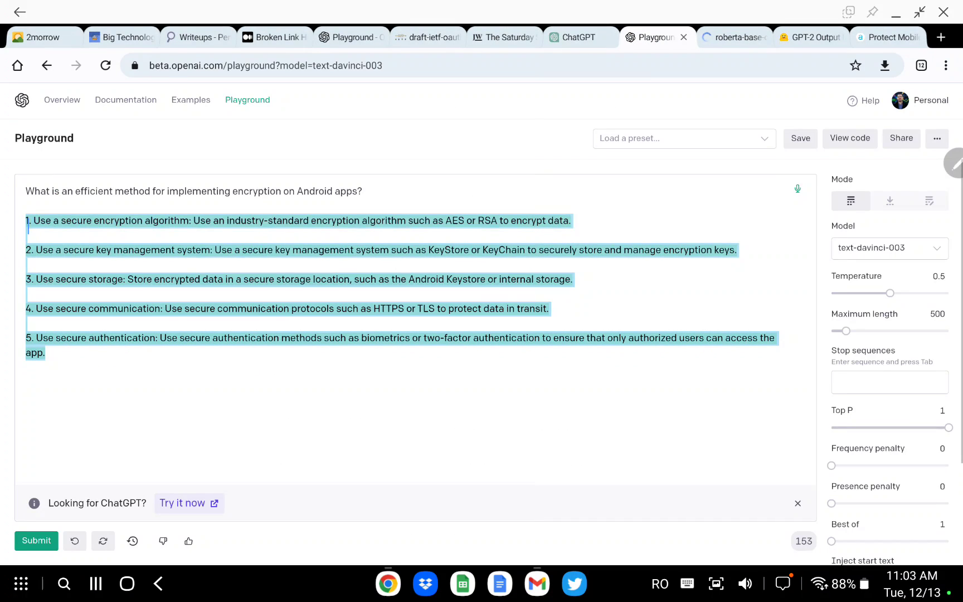
key("ctrl+c")
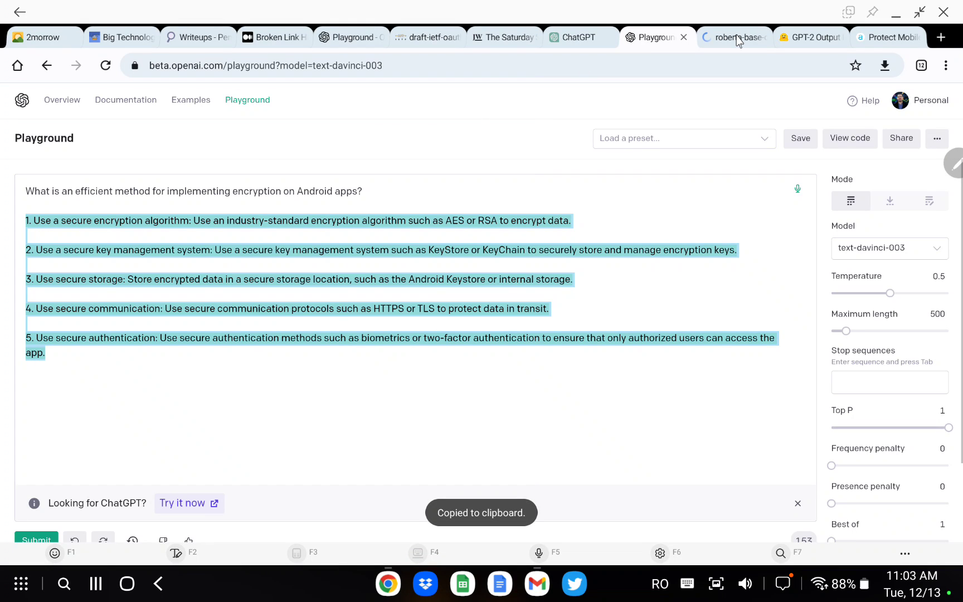
left_click(820, 40)
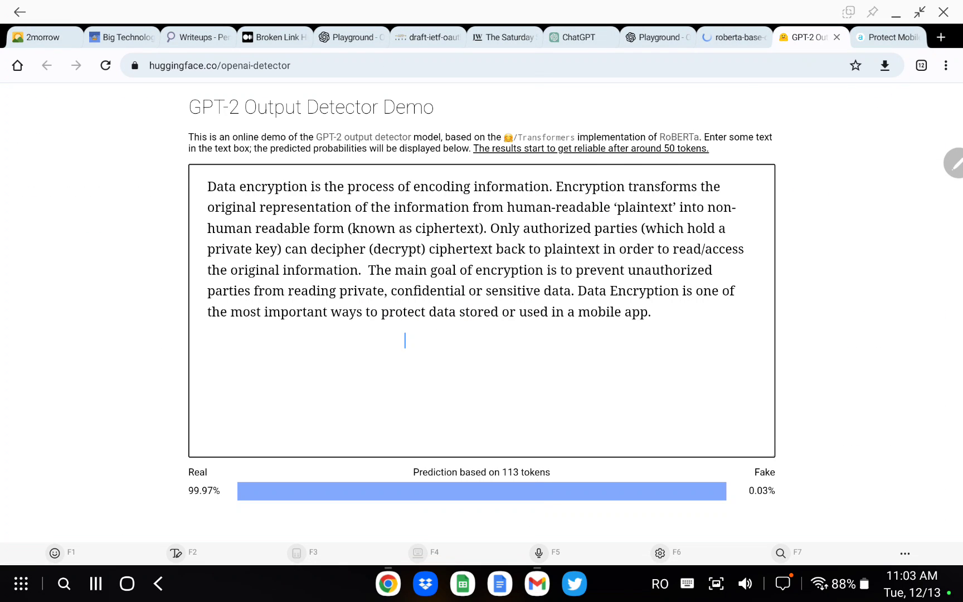
key("ctrl+a")
key("ctrl+v")
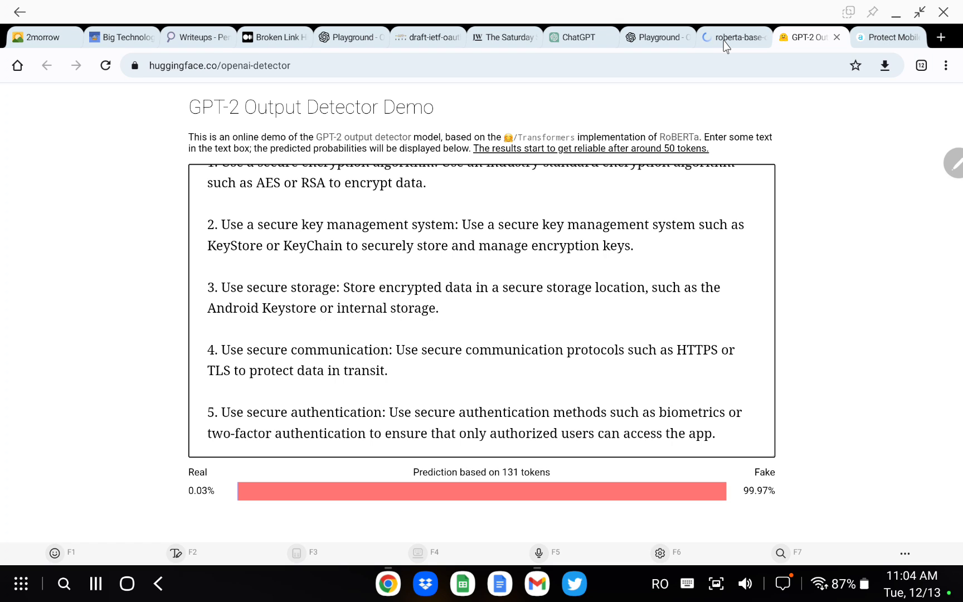
left_click(349, 293)
Step: Read the roberta-base model card on GPT-2 outputs and the 1.5B-parameter model, then return to the detector
left_click(743, 42)
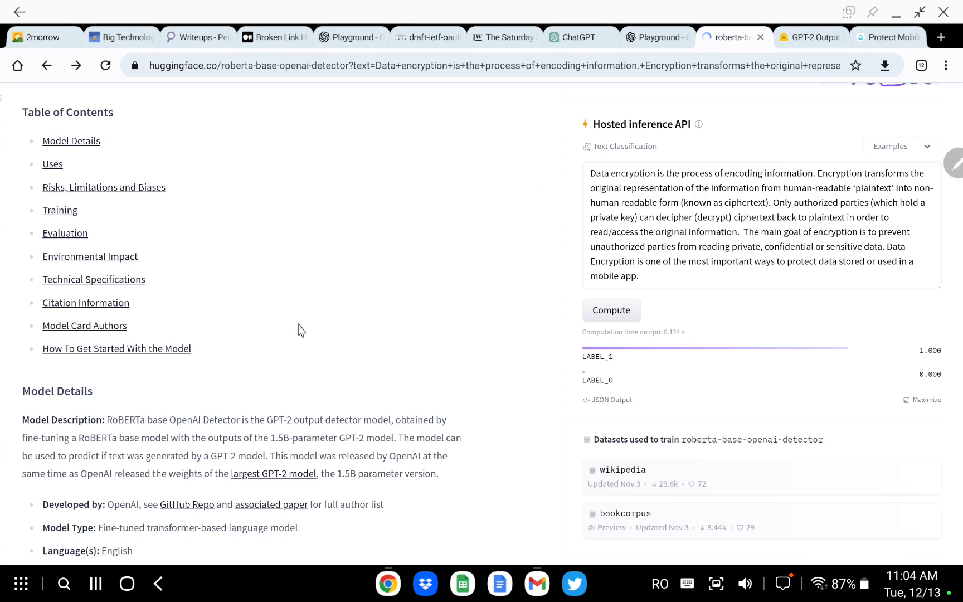
left_click_drag(107, 419, 328, 413)
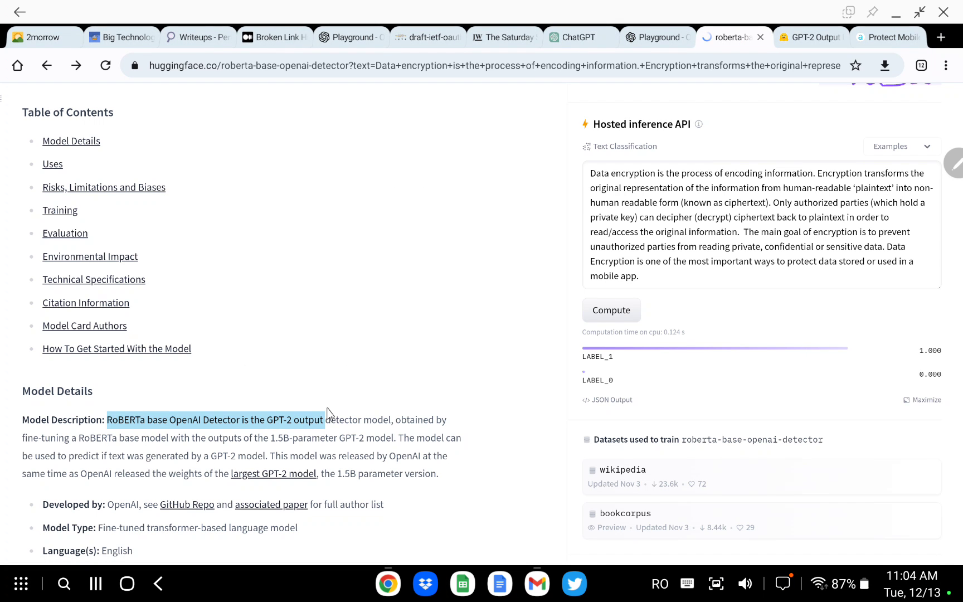
left_click(371, 424)
left_click_drag(75, 441, 149, 440)
scroll(279, 254, "up", 4)
scroll(278, 245, "down", 8)
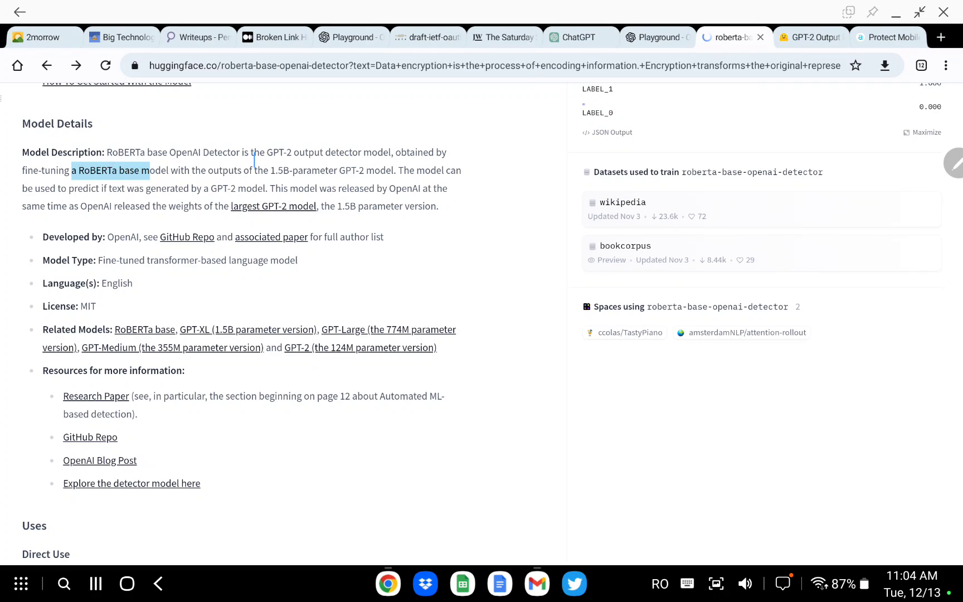
left_click_drag(227, 170, 339, 170)
left_click(359, 171)
left_click_drag(269, 171, 336, 170)
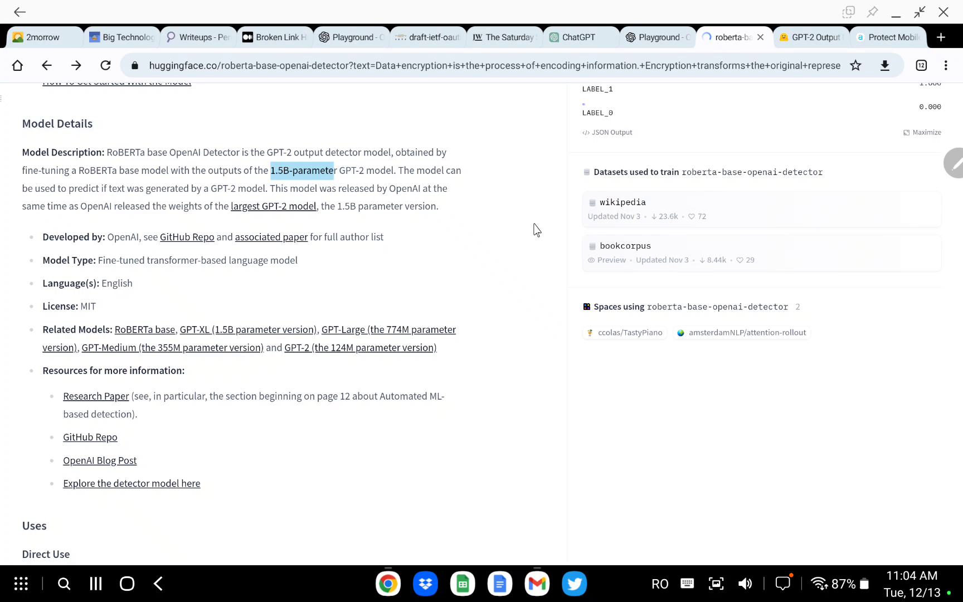
left_click(801, 41)
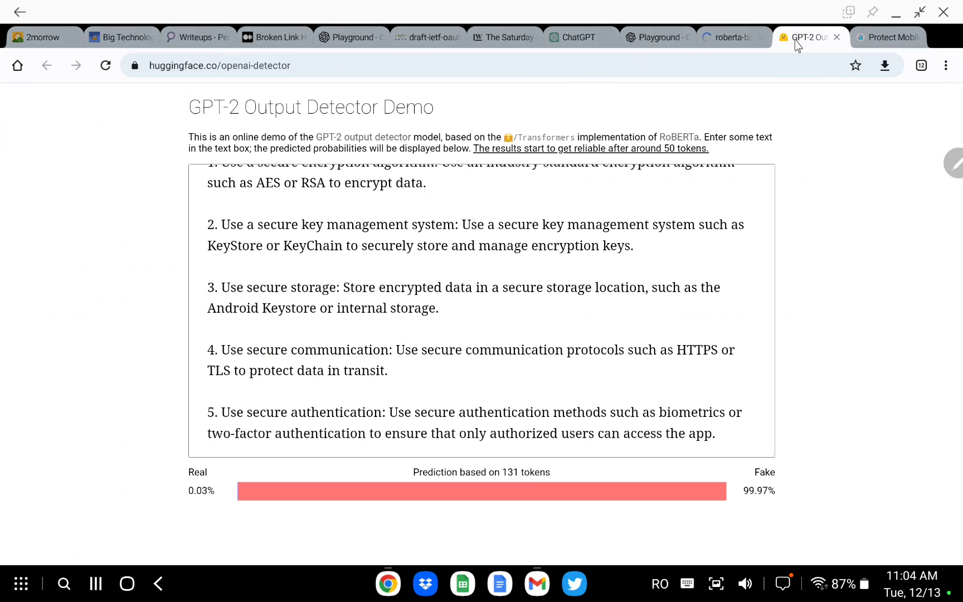
Step: Insert a slash after 'storage:' in item 3, dropping the score to 68.81% Fake
left_click(502, 312)
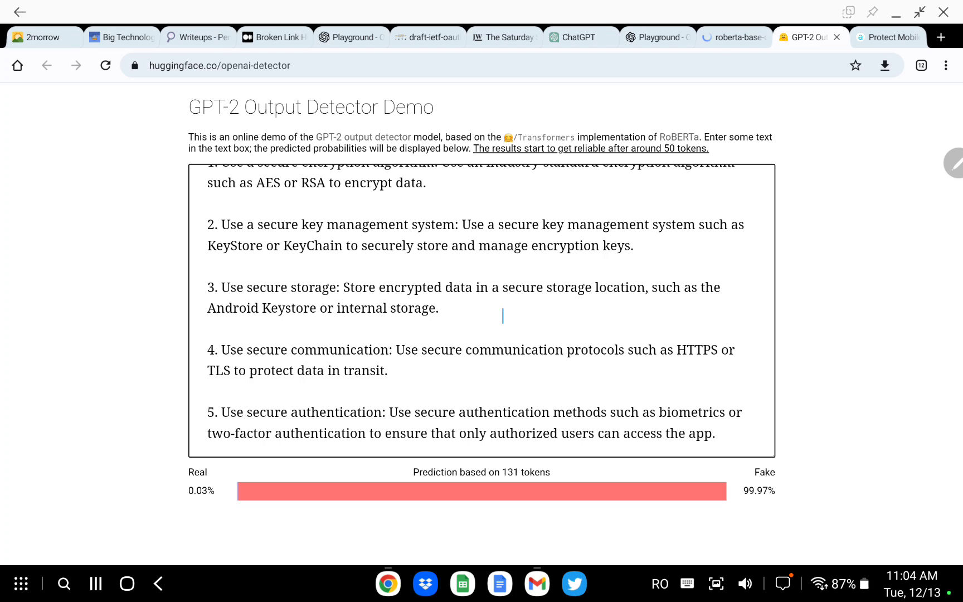
left_click(503, 316)
left_click(409, 309)
double_click(422, 308)
left_click(274, 288)
left_click(344, 288)
left_click(354, 310)
type("/")
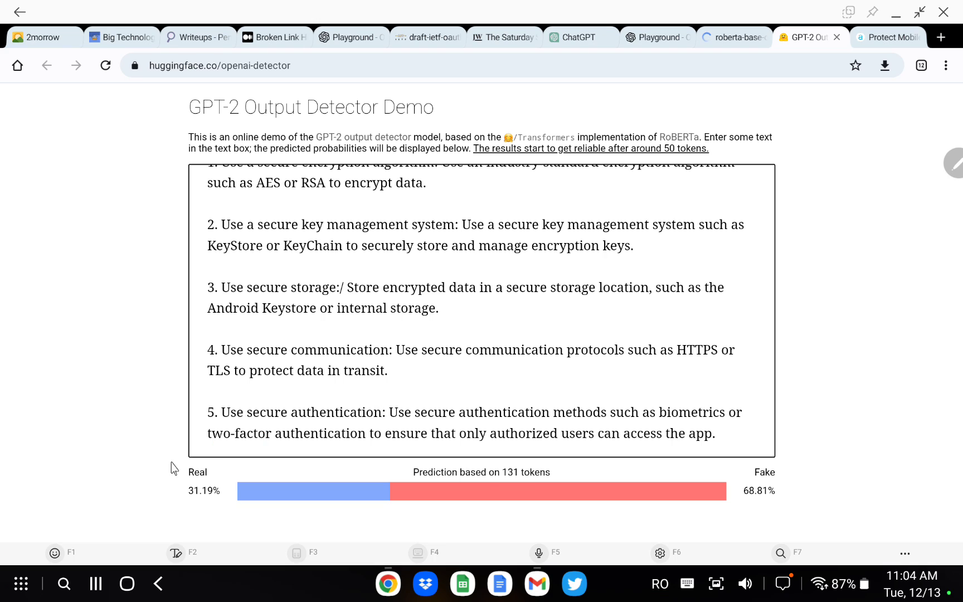
left_click_drag(745, 492, 774, 491)
left_click(763, 492)
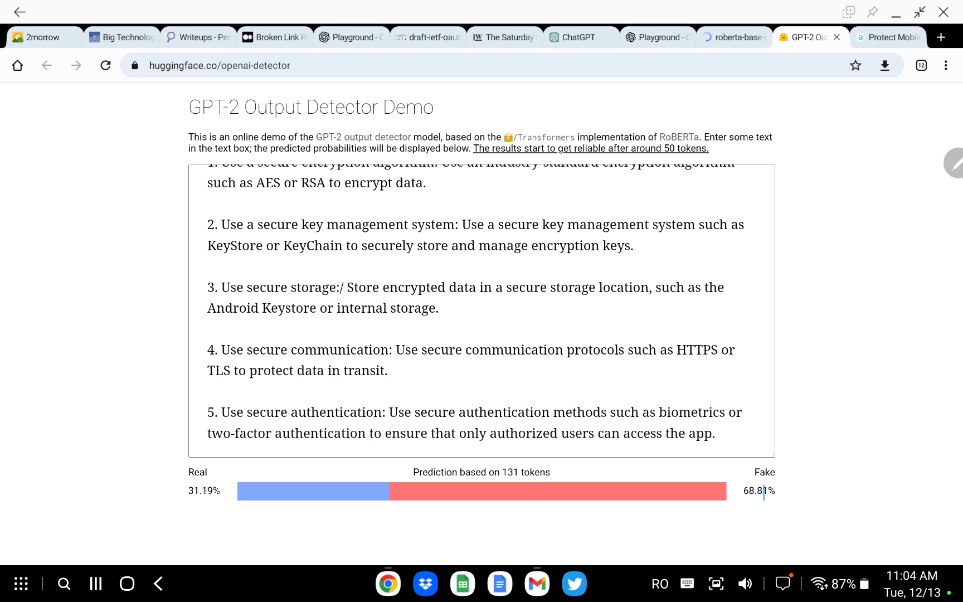
Step: Check the ':/' after storage, then add a slash after 'transit.' in item 4 for 97.73% Real
left_click(337, 287)
left_click(410, 287)
key("Right")
key("Up")
key("Up")
key("Up")
key("Down")
key("Down")
key("Down")
key("Left")
key("ctrl+shift+Right")
key("Right")
key("Left")
key("Left")
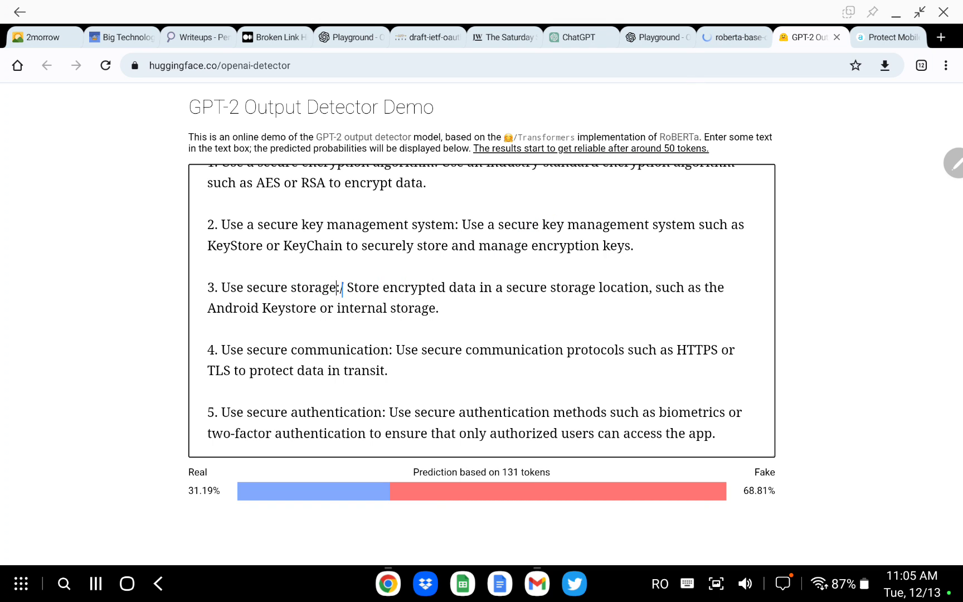
key("shift+Right")
key("shift+Right")
key("Left")
key("shift+Right")
key("shift+Right")
left_click(407, 379)
type("/")
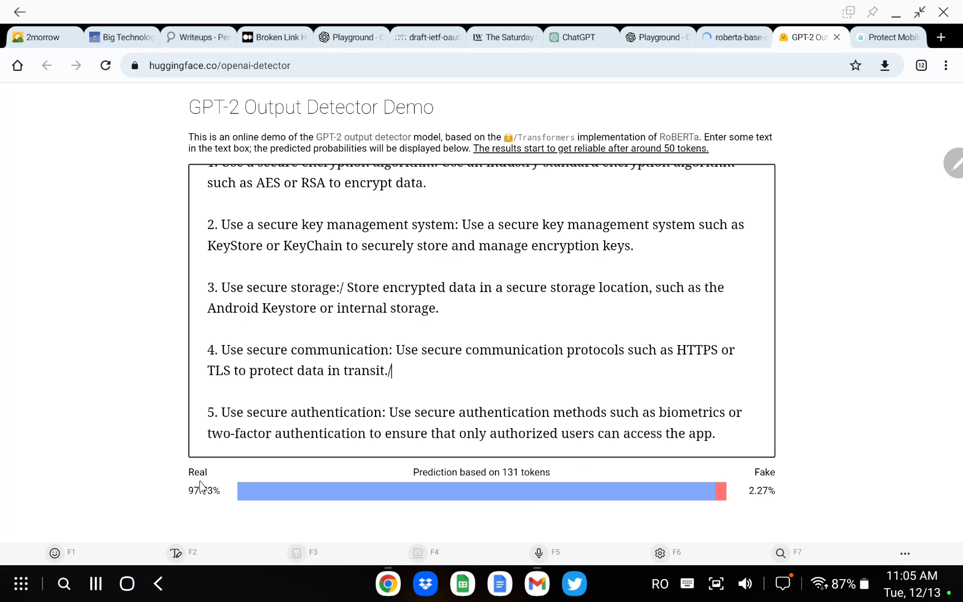
Step: Delete the slash after 'storage:' in item 3 and the one after 'transit.' in item 4
scroll(467, 332, "up", 1)
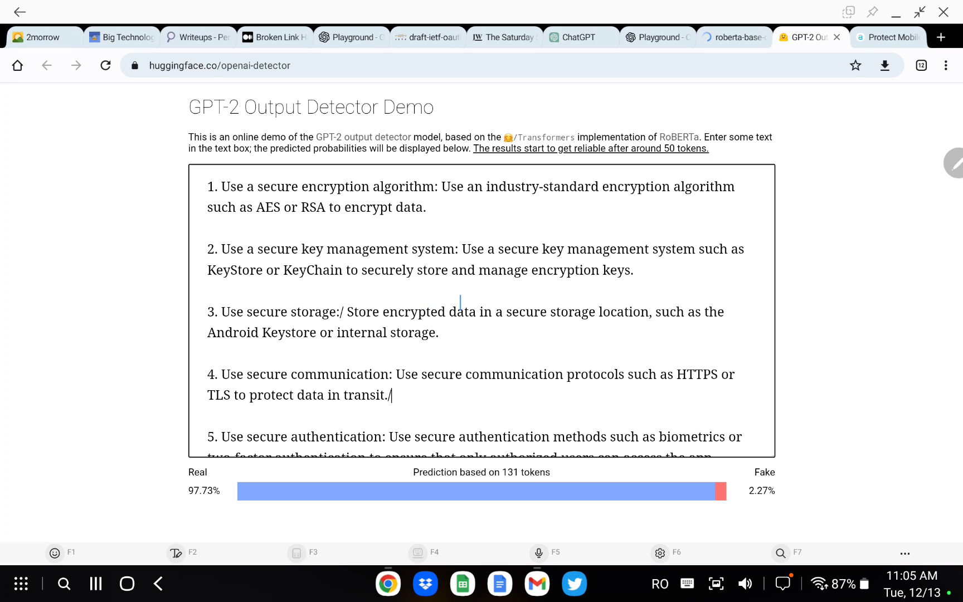
scroll(443, 311, "down", 1)
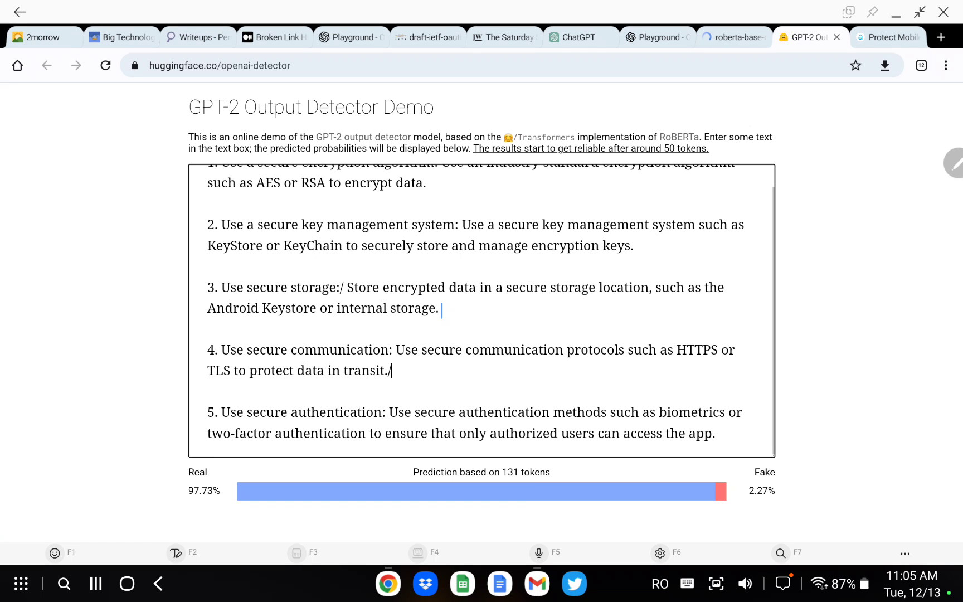
left_click_drag(244, 287, 430, 290)
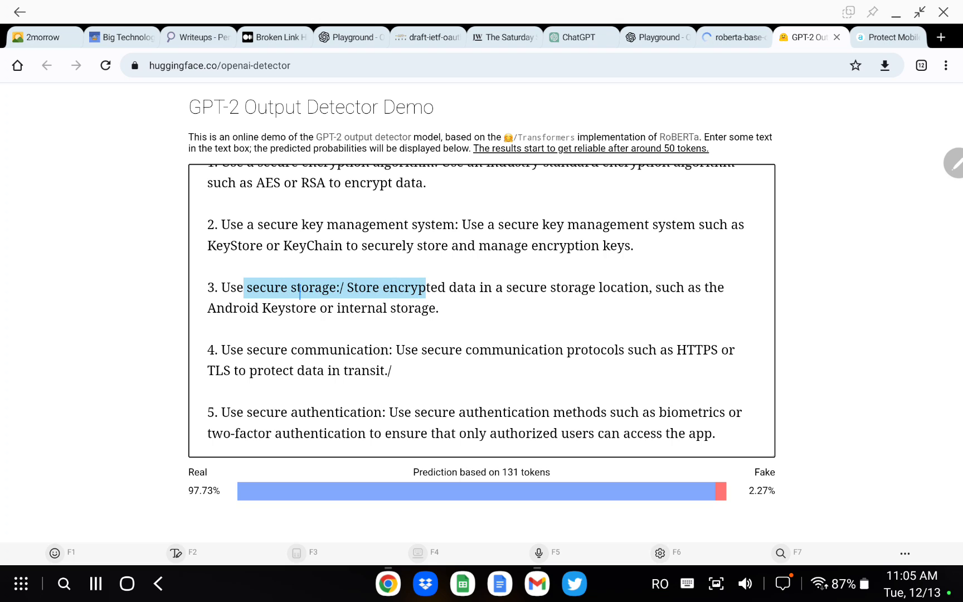
left_click(309, 290)
left_click_drag(329, 290, 353, 289)
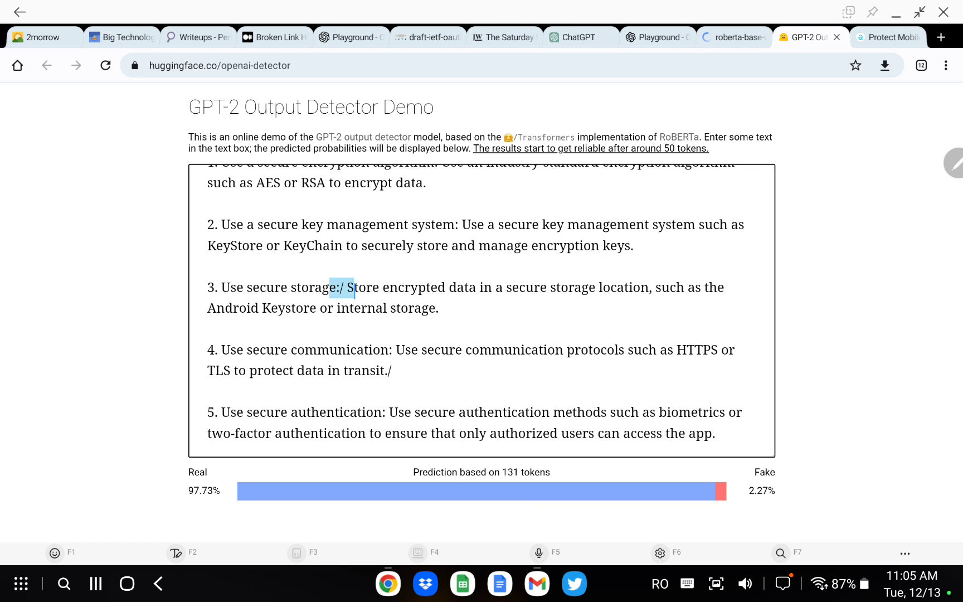
left_click(379, 288)
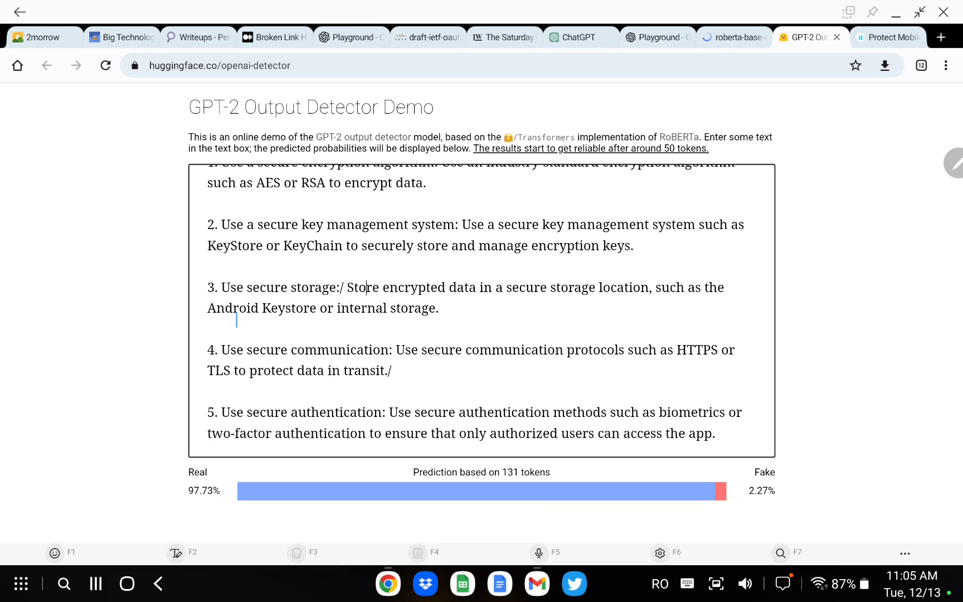
left_click(416, 370)
left_click(345, 288)
key("BackSpace")
left_click(413, 365)
key("BackSpace")
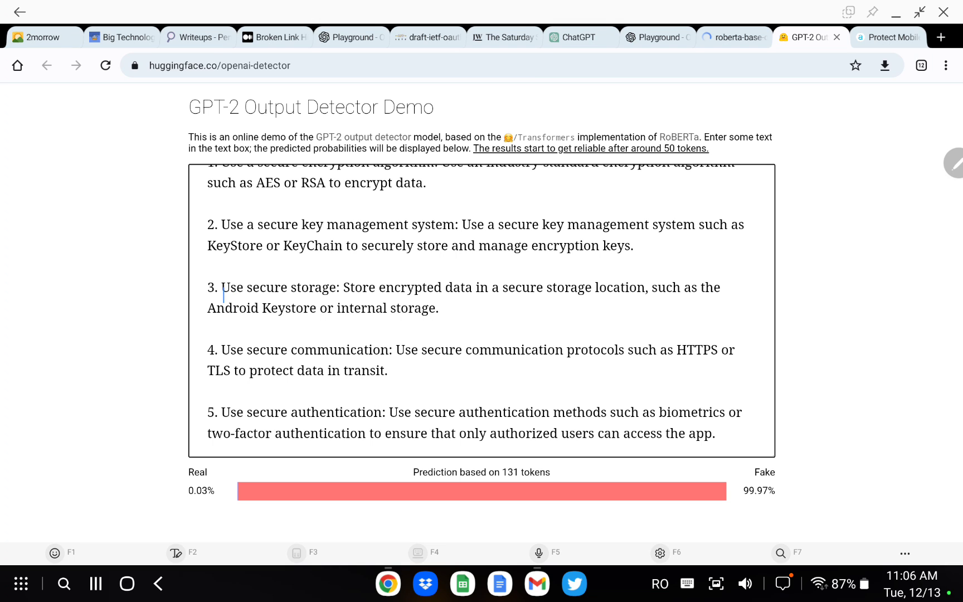
Step: Delete and restore 'data in a secure storage location', then overwrite 'data' with 'stuff' in item 3
scroll(363, 321, "up", 1)
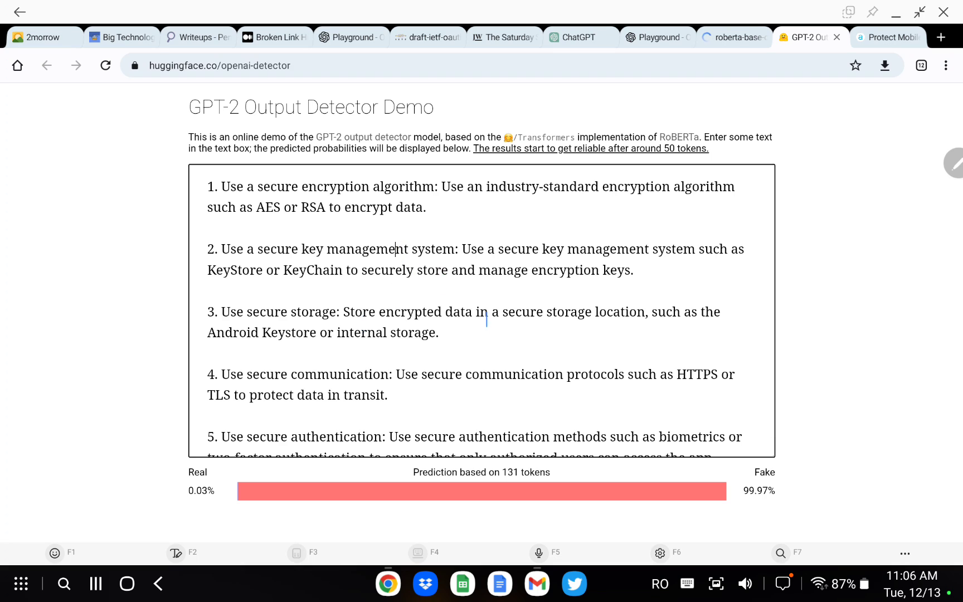
scroll(493, 327, "down", 1)
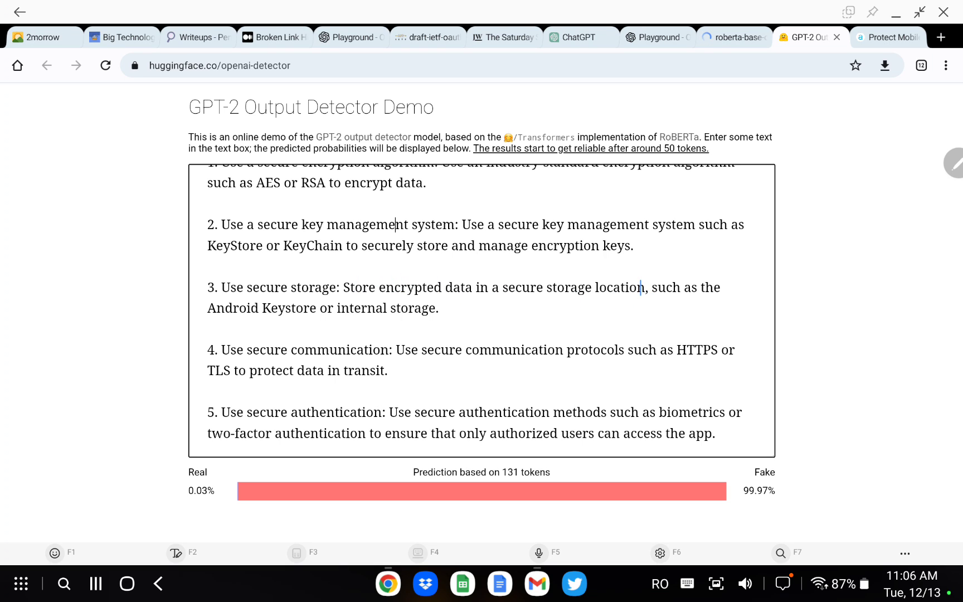
left_click_drag(643, 290, 439, 291)
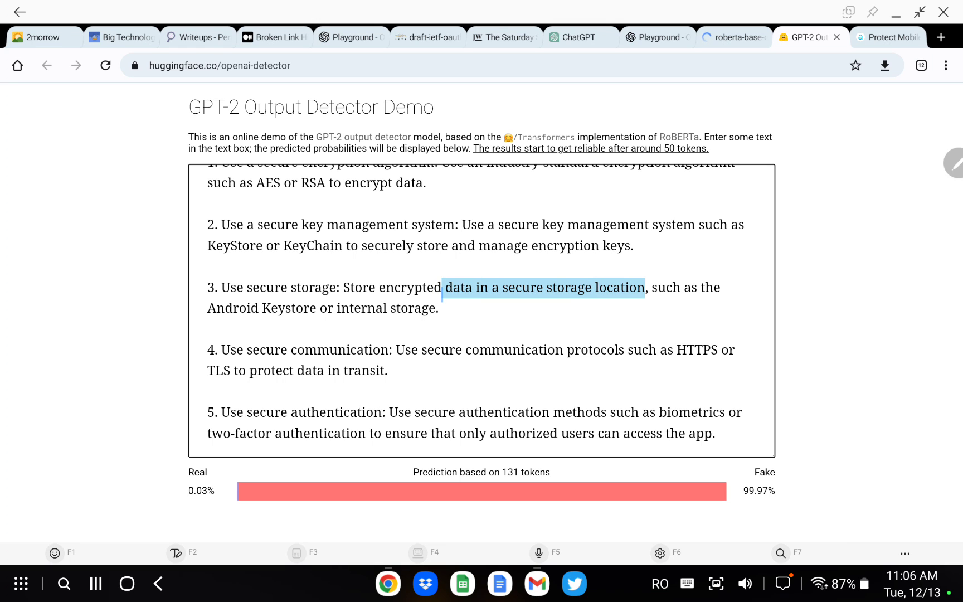
key("BackSpace")
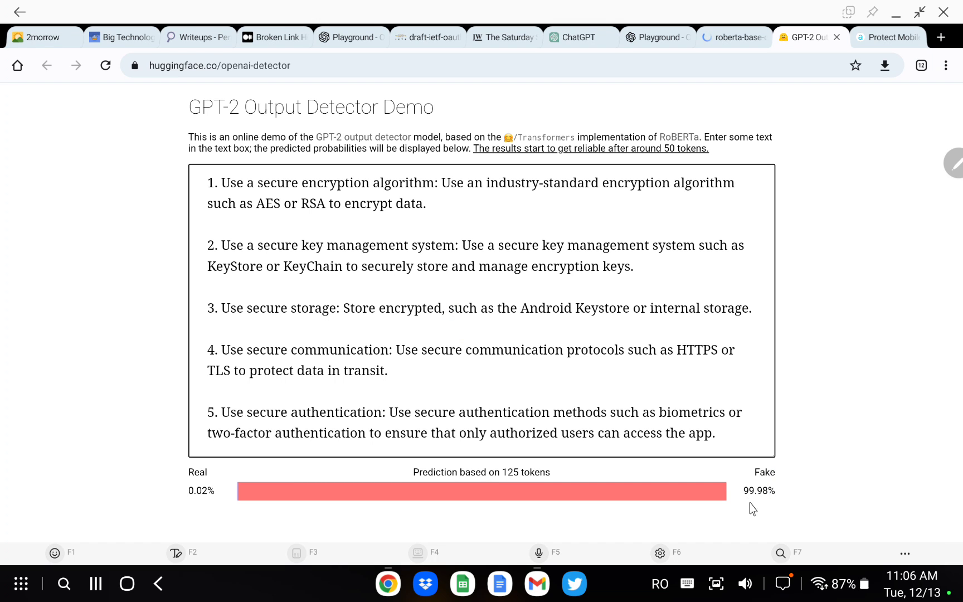
key("ctrl+z")
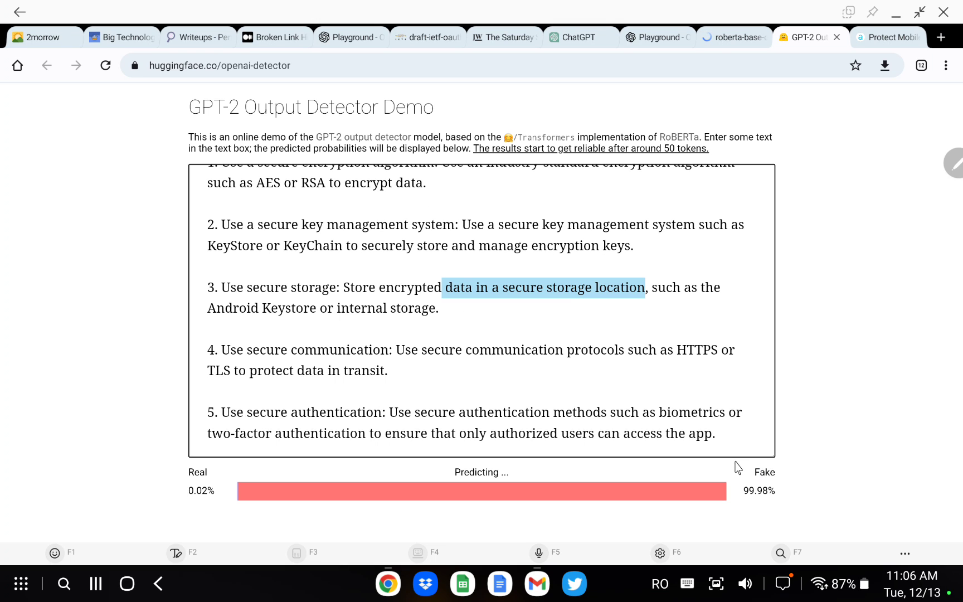
left_click(390, 288)
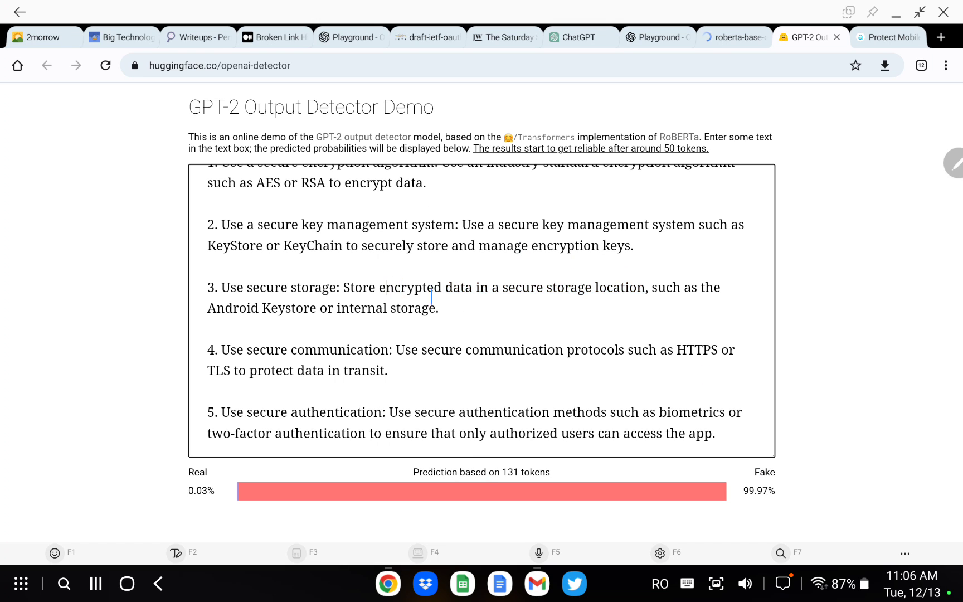
left_click_drag(446, 288, 472, 288)
type("stuff")
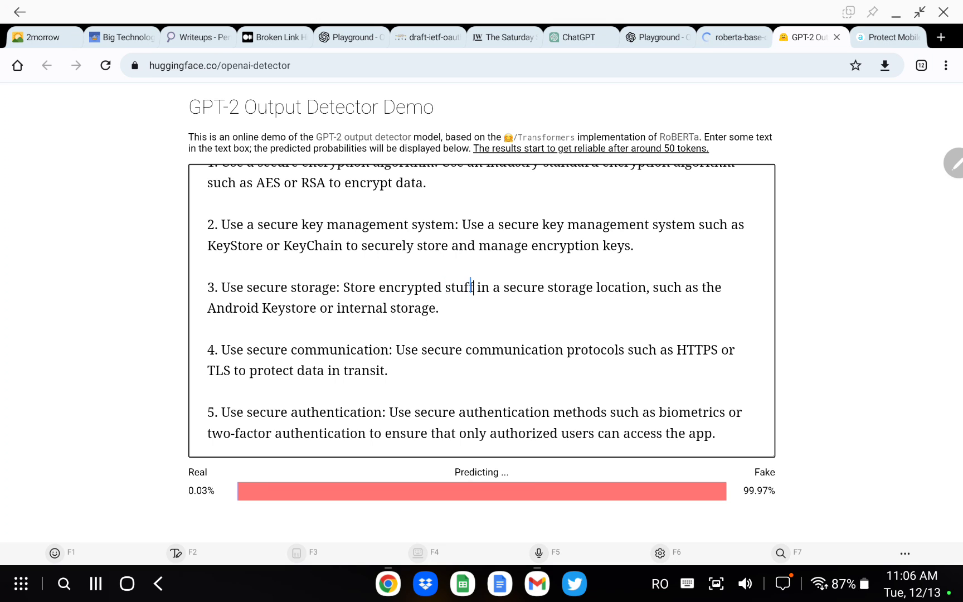